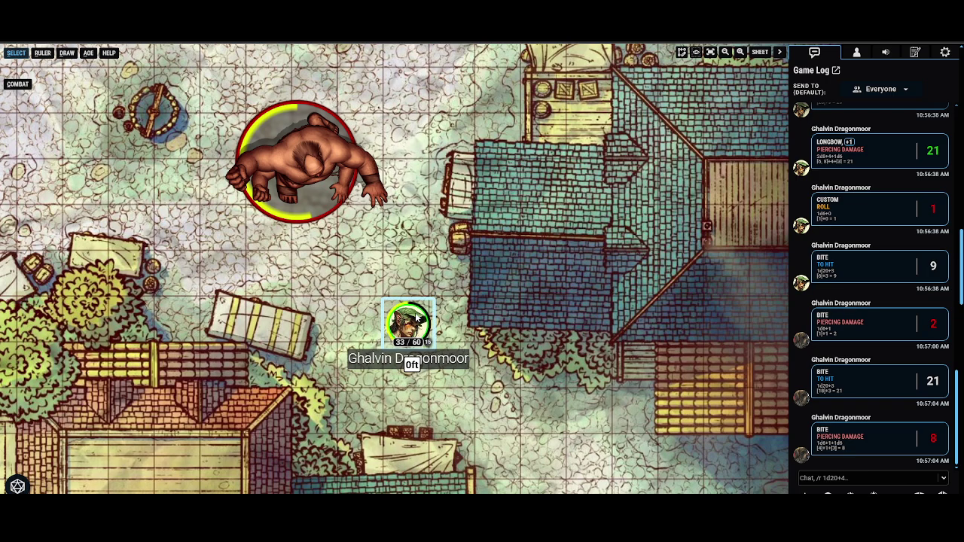
# Step: Move the player character's token one 5 ft grid square west on the map
pyautogui.moveTo(413, 320); pyautogui.dragTo(418, 316)
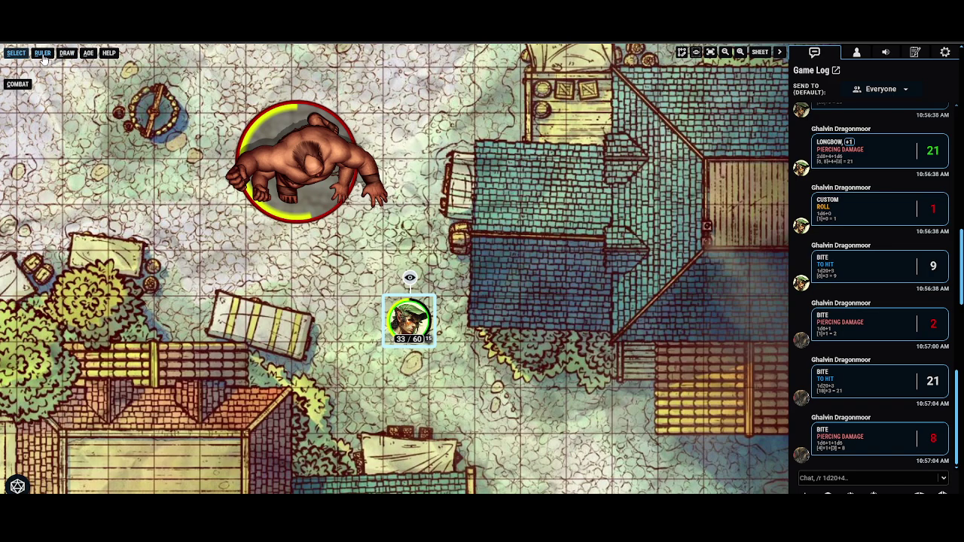
pyautogui.moveTo(421, 323); pyautogui.dragTo(379, 323)
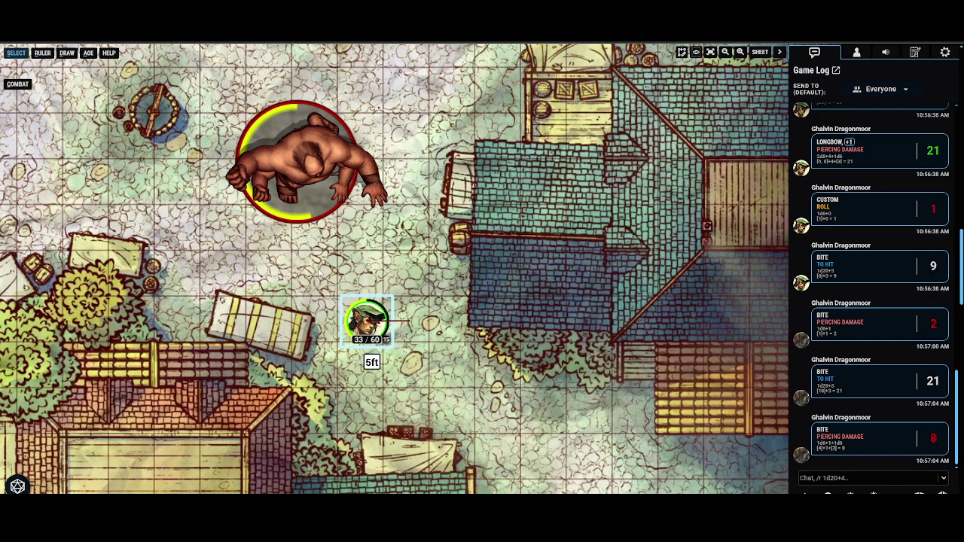
# Step: Measure a multi-point route from the character's token around the giant with the 5 ft per grid ruler, and clear the measurement
pyautogui.click(41, 54)
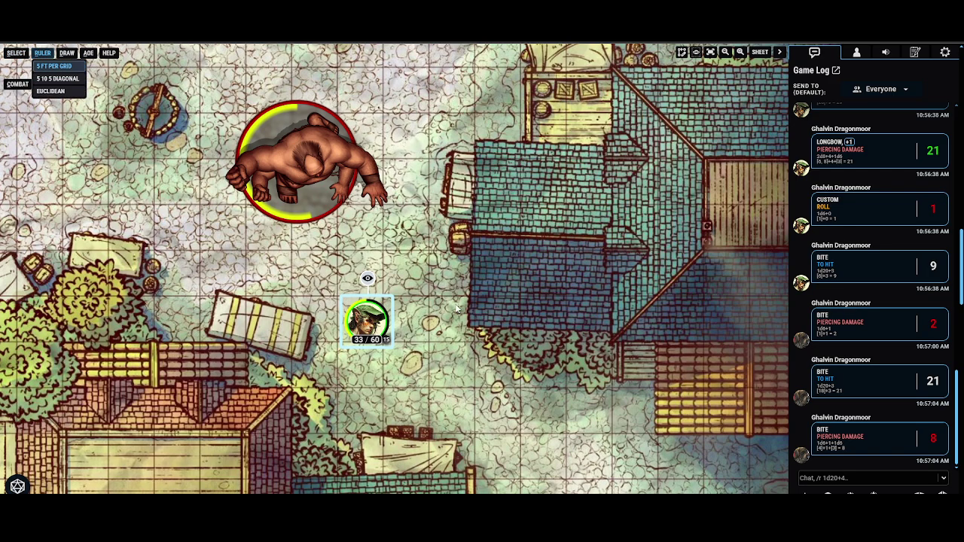
pyautogui.moveTo(373, 330); pyautogui.dragTo(375, 82)
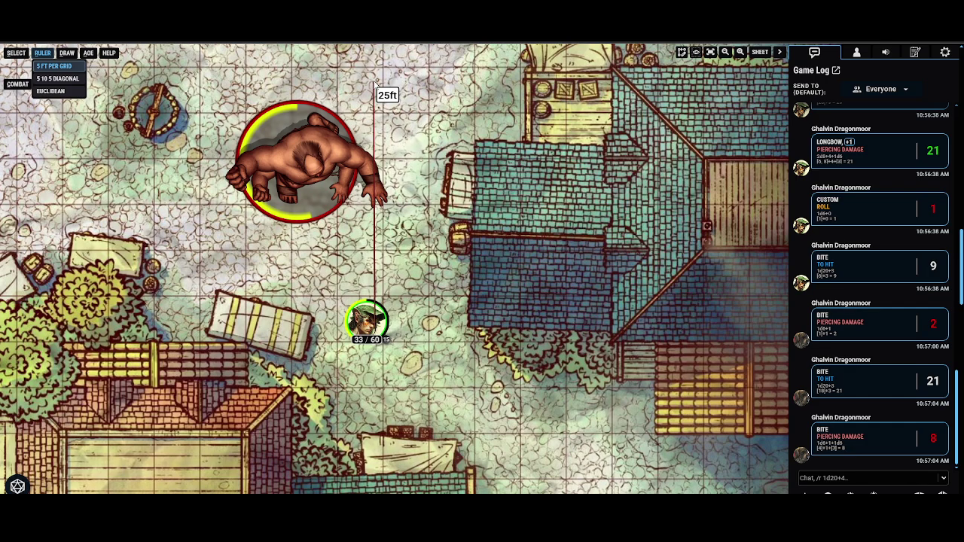
pyautogui.click(375, 83)
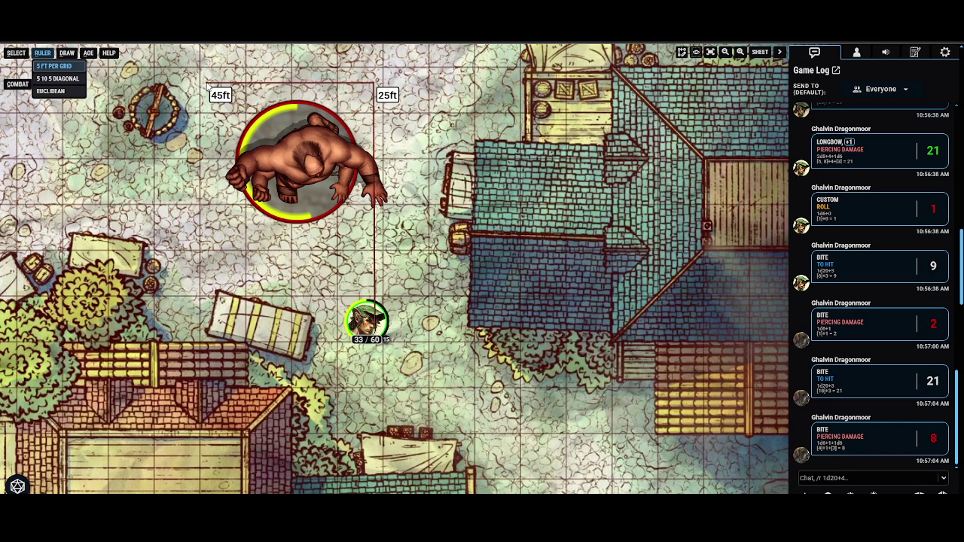
pyautogui.click(207, 84)
pyautogui.click(216, 324)
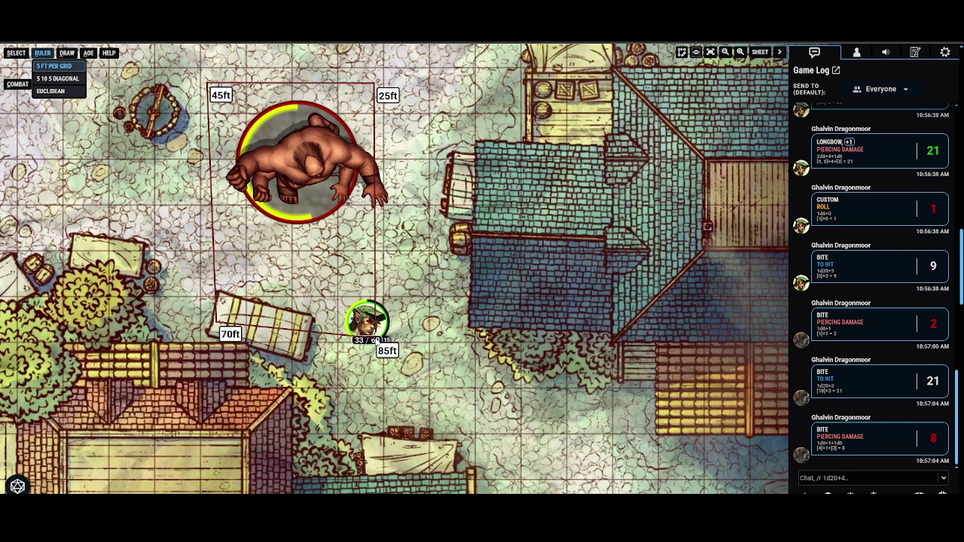
pyautogui.press('Escape')
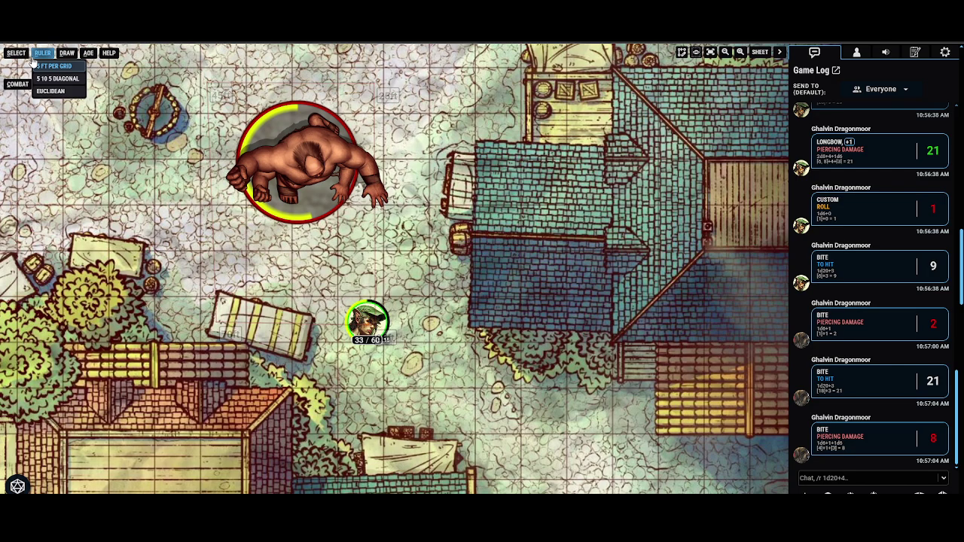
# Step: Check the Measure While Dragging Tokens setting, and nudge the character's token slightly west
pyautogui.click(945, 52)
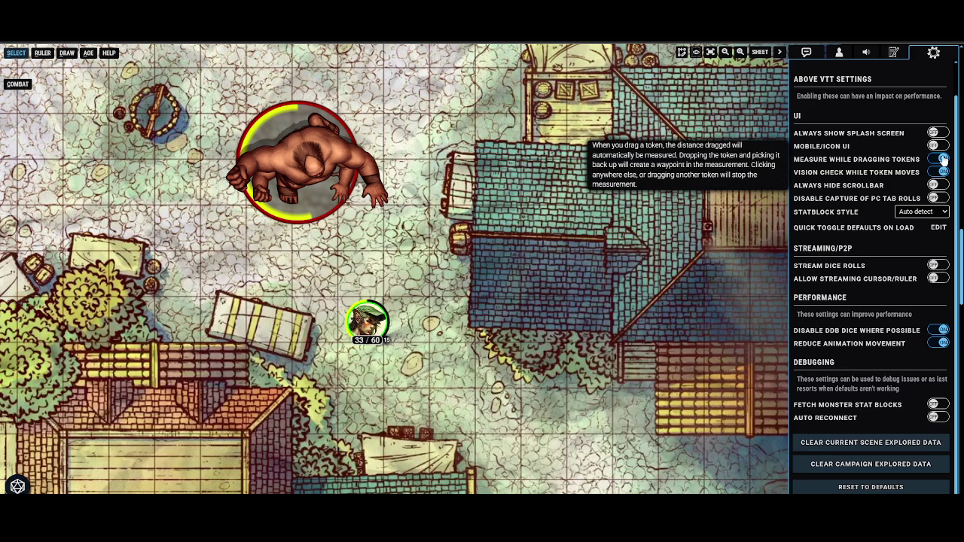
pyautogui.click(805, 52)
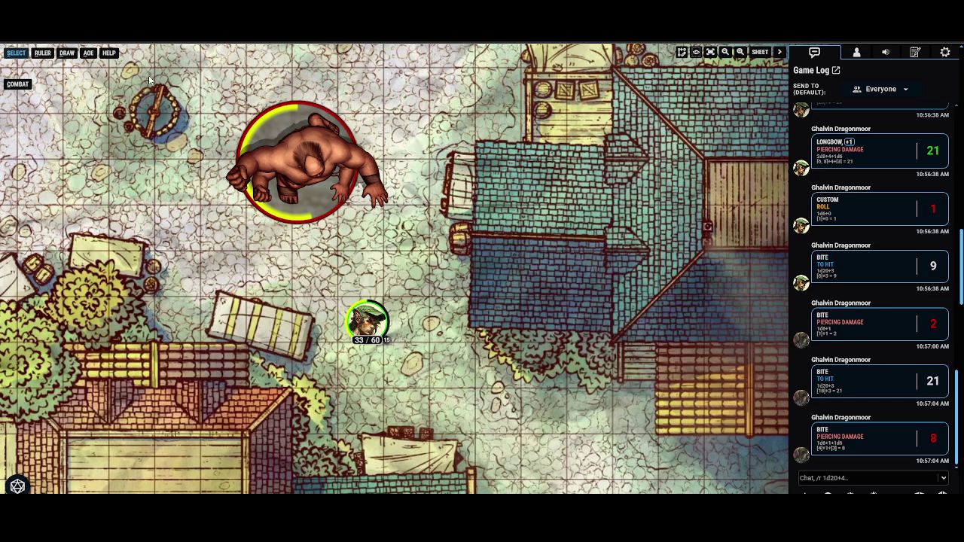
pyautogui.moveTo(366, 320)
pyautogui.mouseDown()
pyautogui.moveTo(544, 439)
pyautogui.moveTo(637, 439)
pyautogui.moveTo(379, 382)
pyautogui.moveTo(398, 309)
pyautogui.moveTo(407, 319)
pyautogui.moveTo(405, 89)
pyautogui.moveTo(189, 83)
pyautogui.moveTo(221, 86)
pyautogui.moveTo(218, 316)
pyautogui.moveTo(362, 321)
pyautogui.mouseUp()
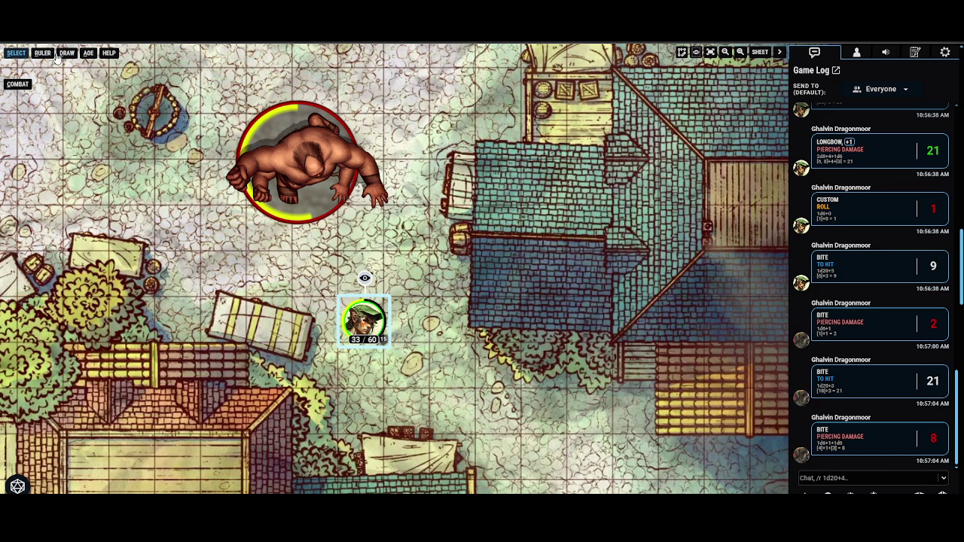
# Step: Draw a red dotted circle of line width 6 around the giant token, above the fog
pyautogui.click(68, 53)
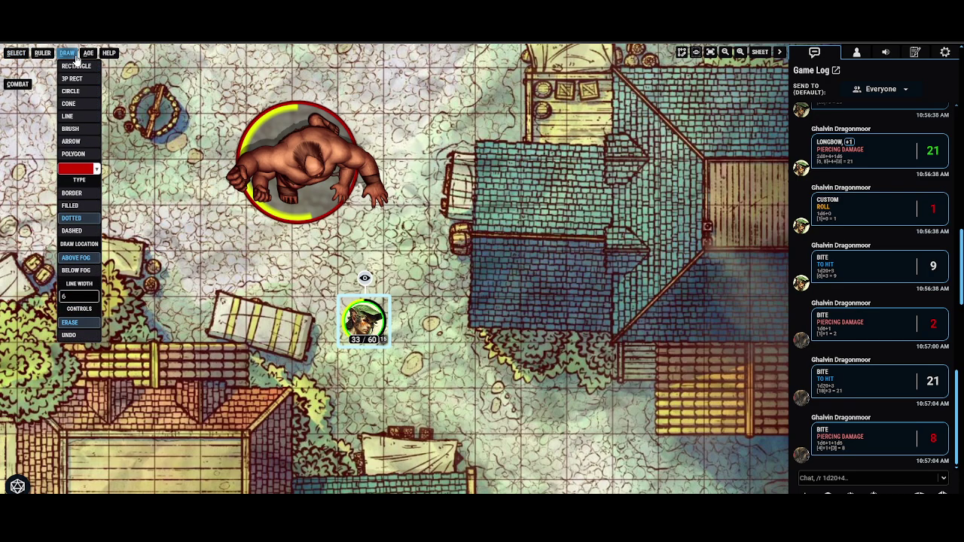
pyautogui.click(75, 67)
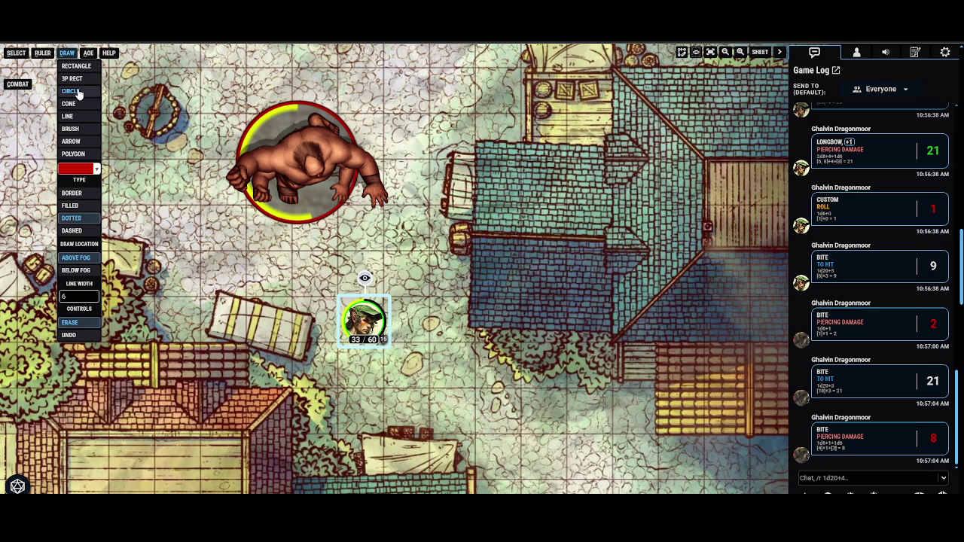
pyautogui.click(78, 93)
pyautogui.moveTo(217, 90)
pyautogui.mouseDown()
pyautogui.moveTo(318, 132)
pyautogui.moveTo(354, 196)
pyautogui.moveTo(265, 100)
pyautogui.mouseUp()
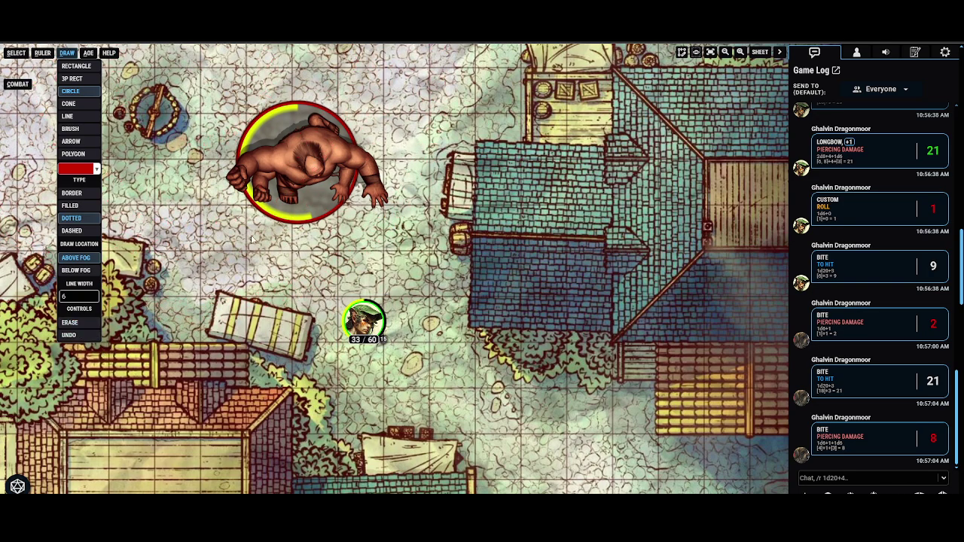
pyautogui.moveTo(301, 165); pyautogui.dragTo(386, 124)
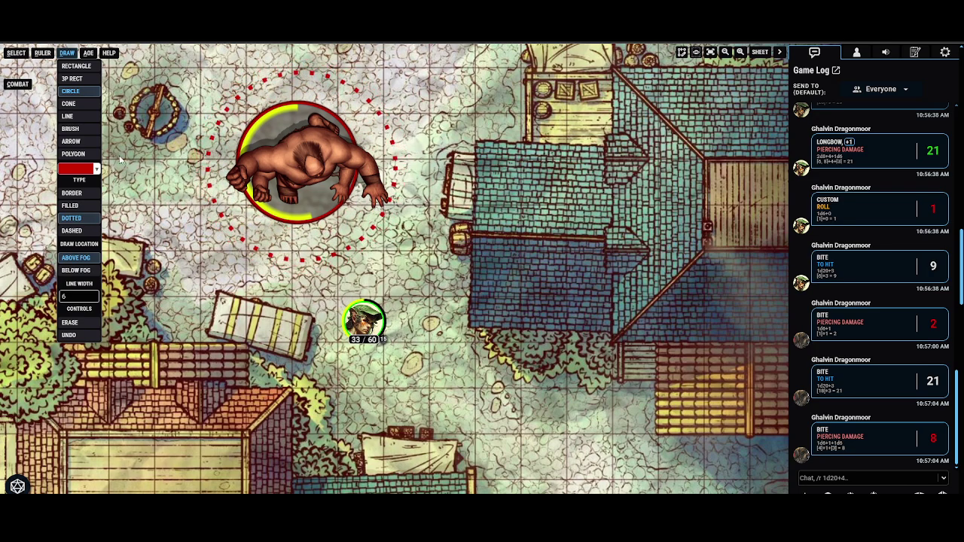
# Step: Draw a curved red dotted arrow from the open ground southeast of the giant toward it, and undo the drawings
pyautogui.click(71, 141)
pyautogui.moveTo(542, 449)
pyautogui.mouseDown()
pyautogui.moveTo(425, 387)
pyautogui.moveTo(396, 273)
pyautogui.moveTo(350, 245)
pyautogui.mouseUp()
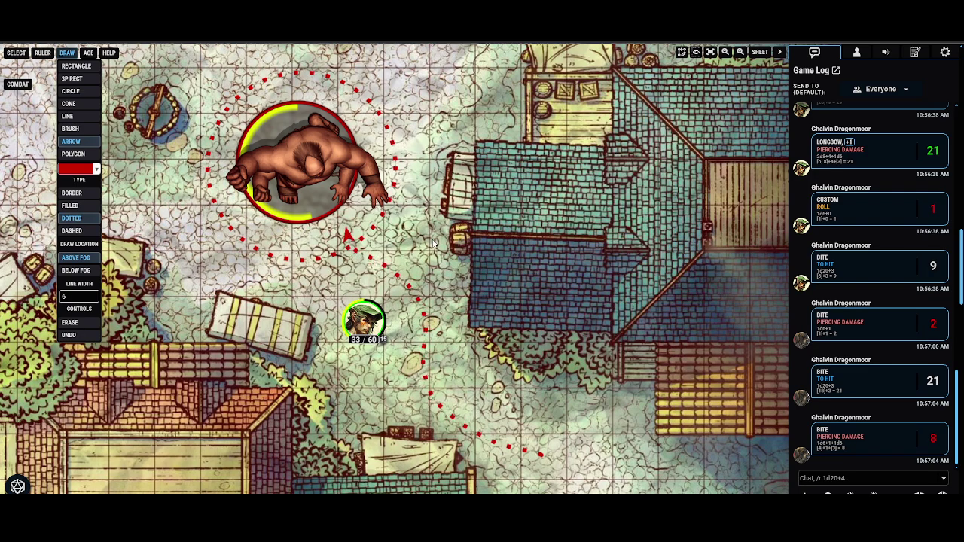
pyautogui.click(70, 336)
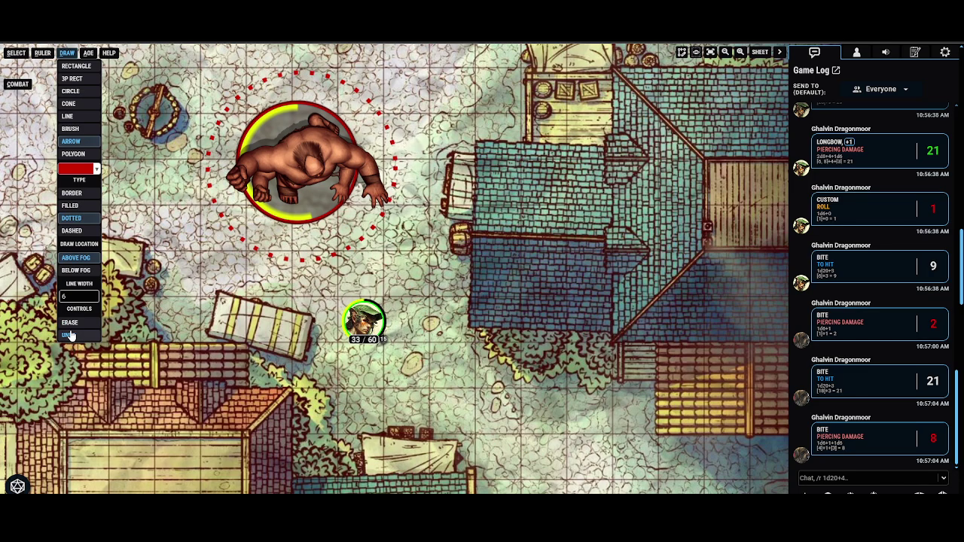
pyautogui.click(23, 54)
# Step: Place a size 20 circular area of effect in Fire style over the giant token, and delete it
pyautogui.click(88, 53)
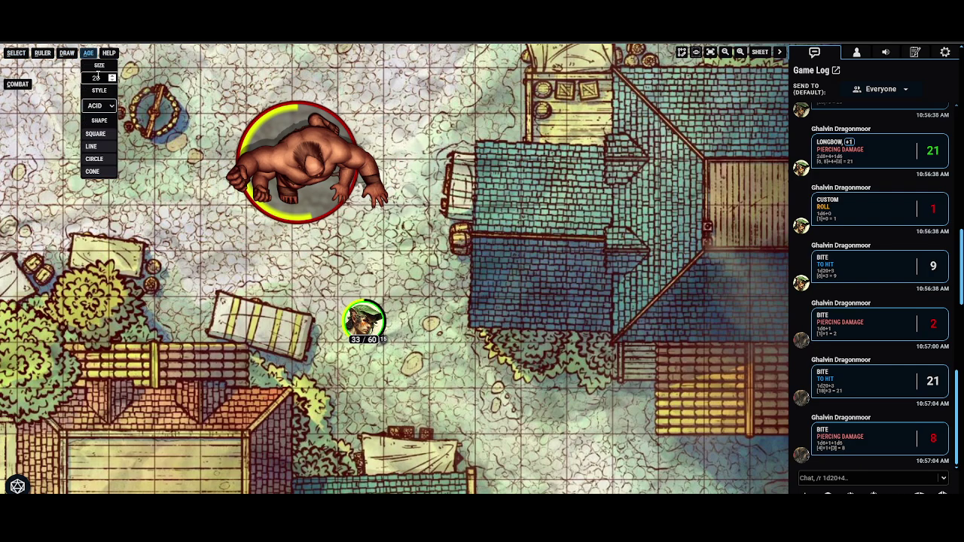
pyautogui.doubleClick(97, 76)
pyautogui.click(95, 106)
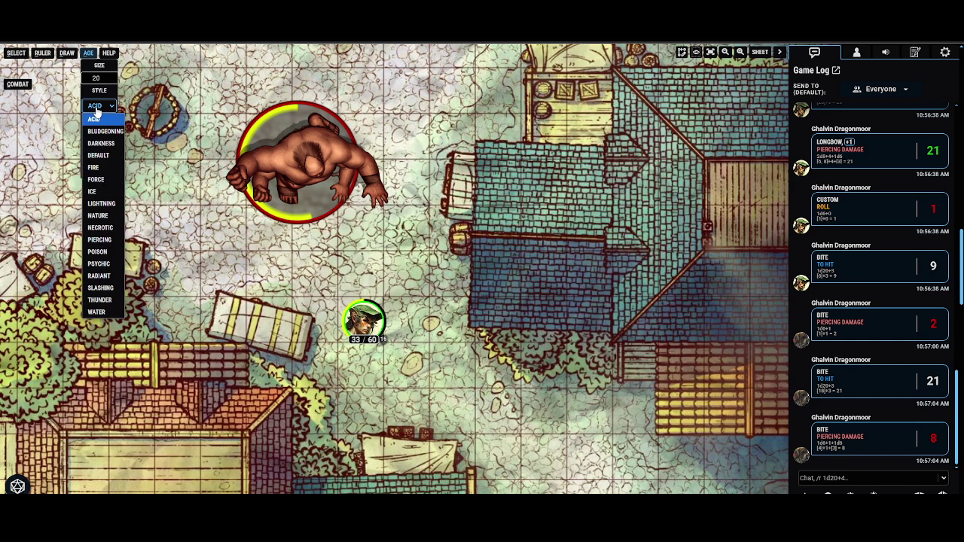
pyautogui.click(92, 168)
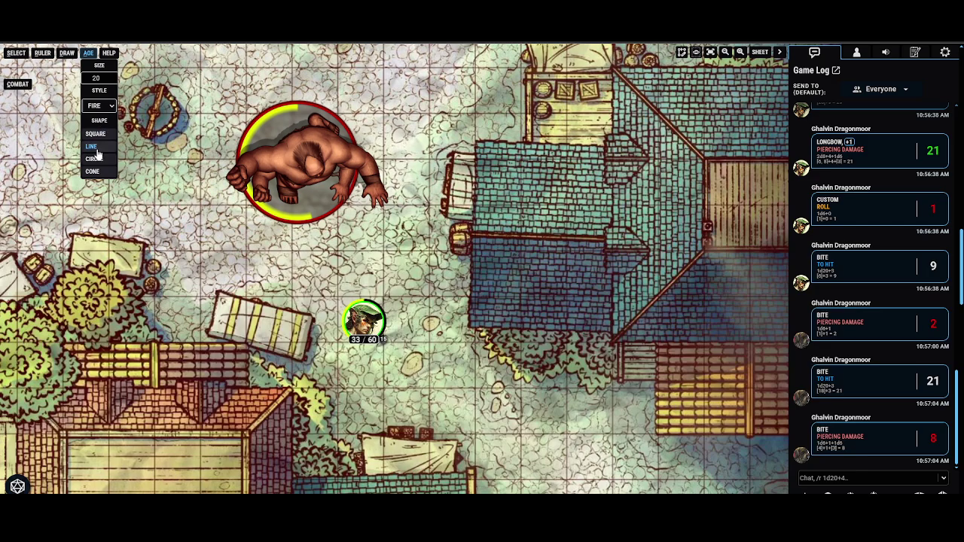
pyautogui.click(95, 162)
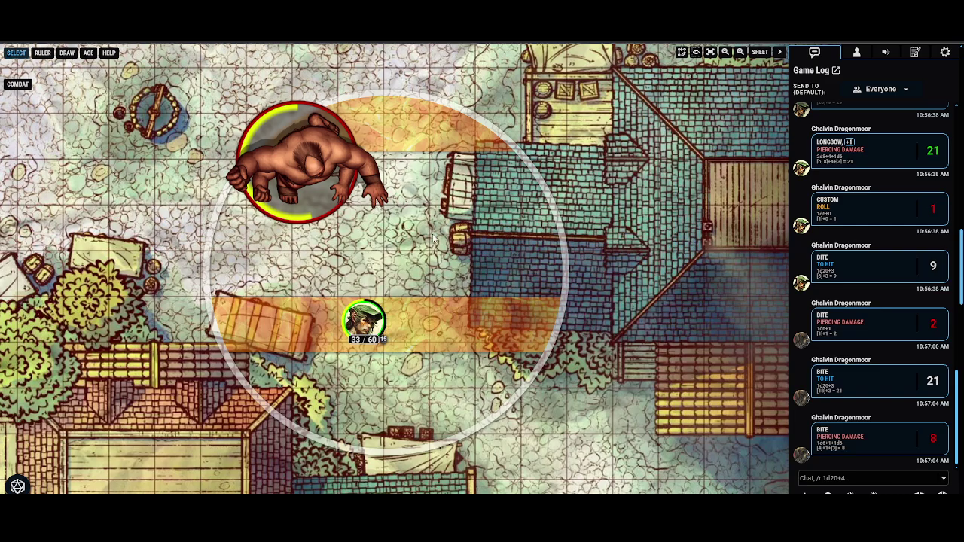
pyautogui.moveTo(420, 279); pyautogui.dragTo(331, 192)
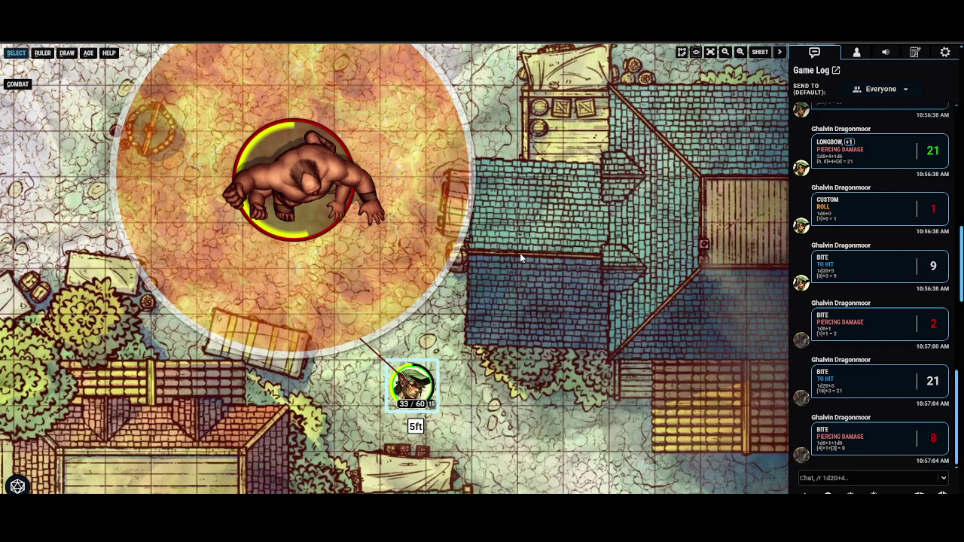
pyautogui.press('Delete')
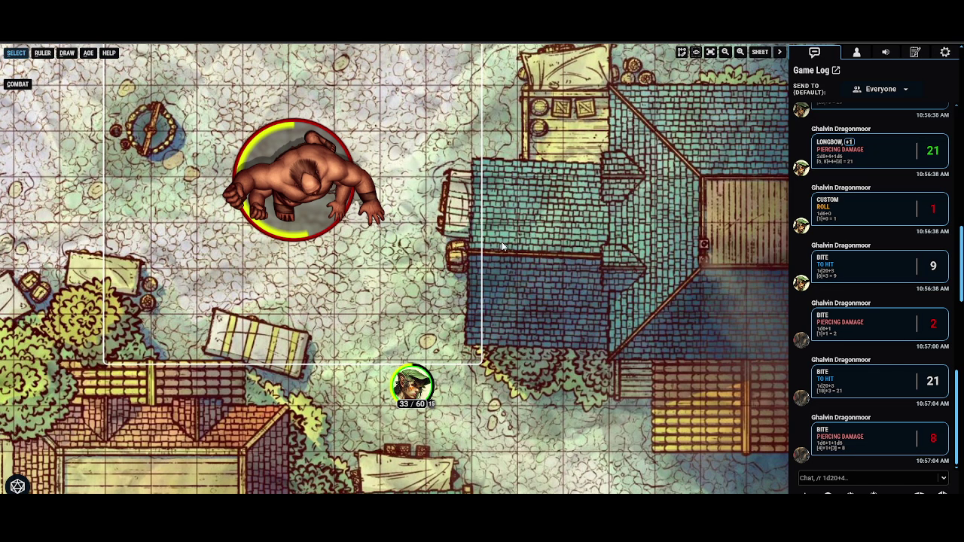
pyautogui.moveTo(585, 308); pyautogui.dragTo(577, 282)
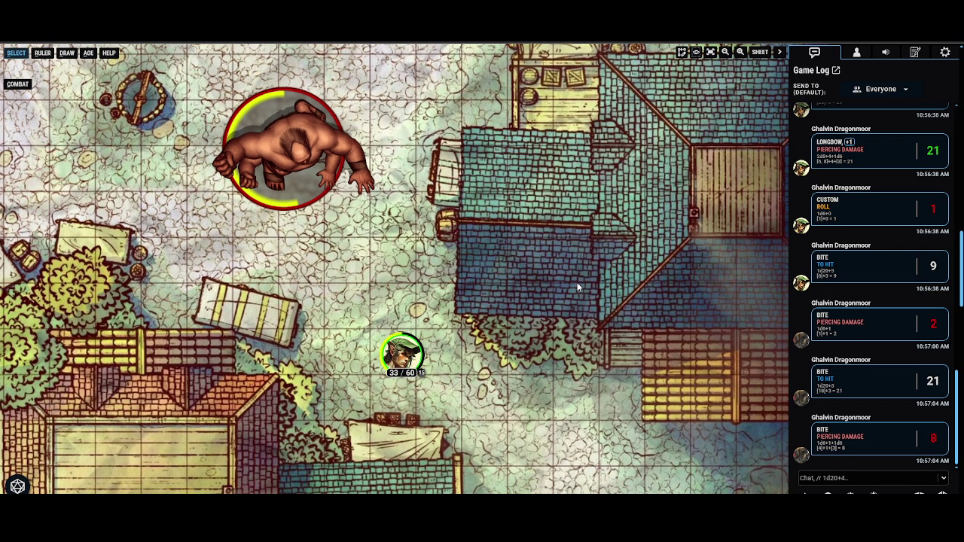
# Step: Turn off Disable DDB Dice Where Possible in the Above VTT settings and return to the game log
pyautogui.click(943, 53)
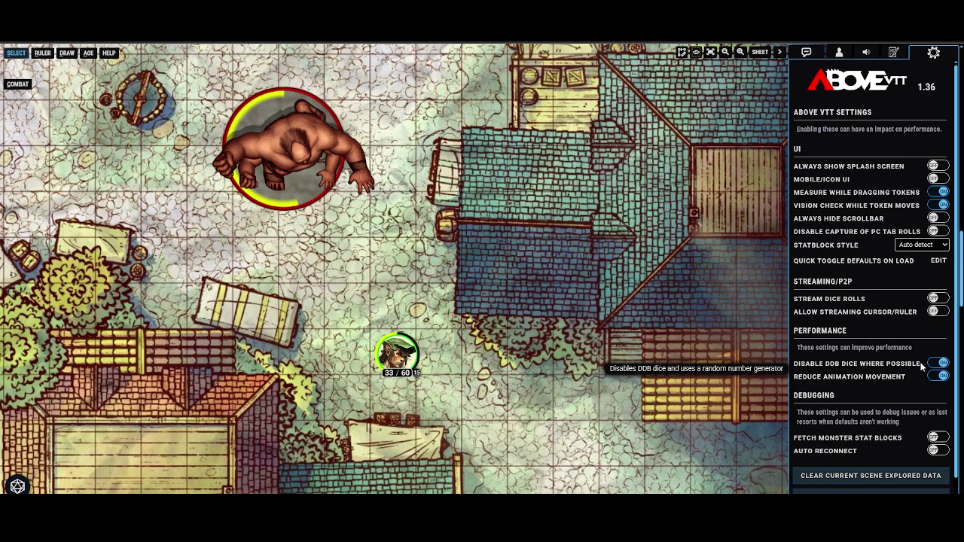
pyautogui.click(807, 51)
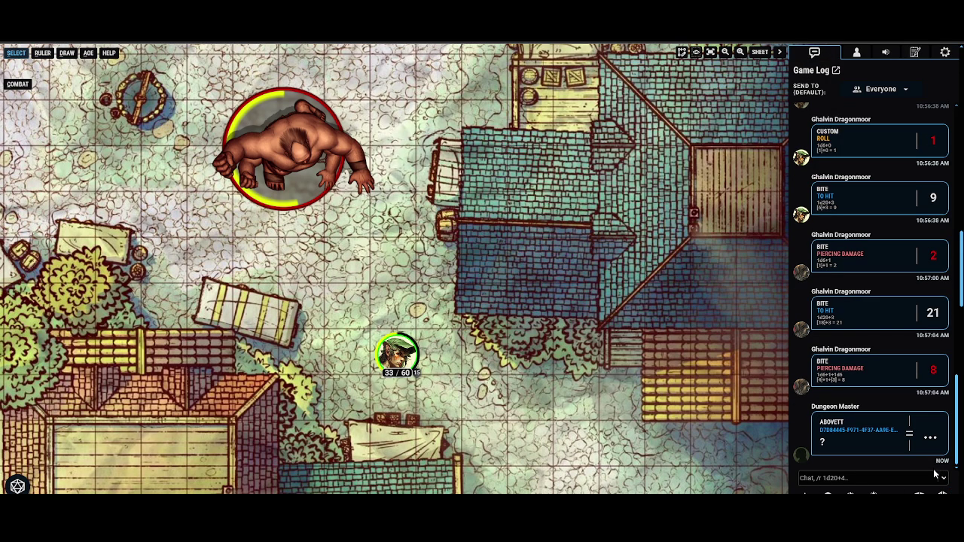
pyautogui.click(945, 52)
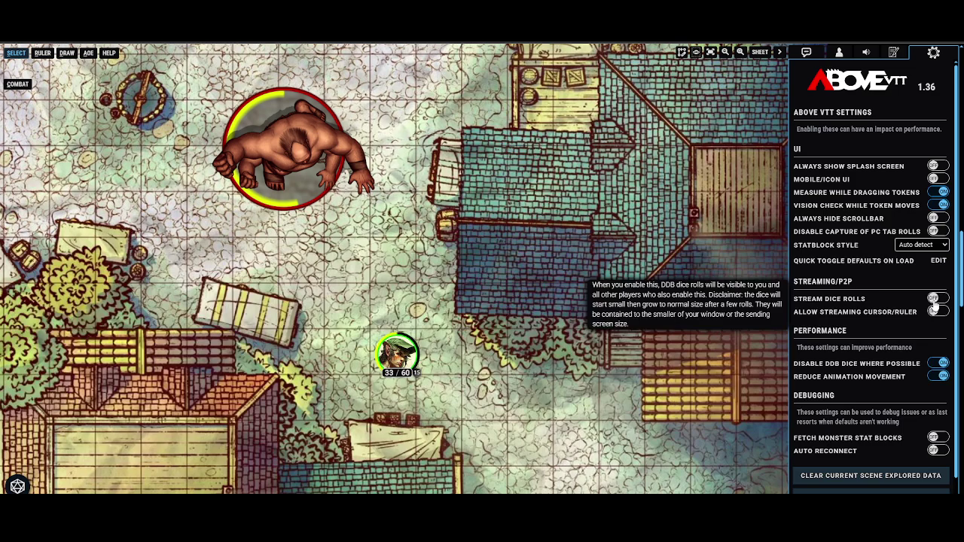
pyautogui.click(937, 363)
pyautogui.click(806, 52)
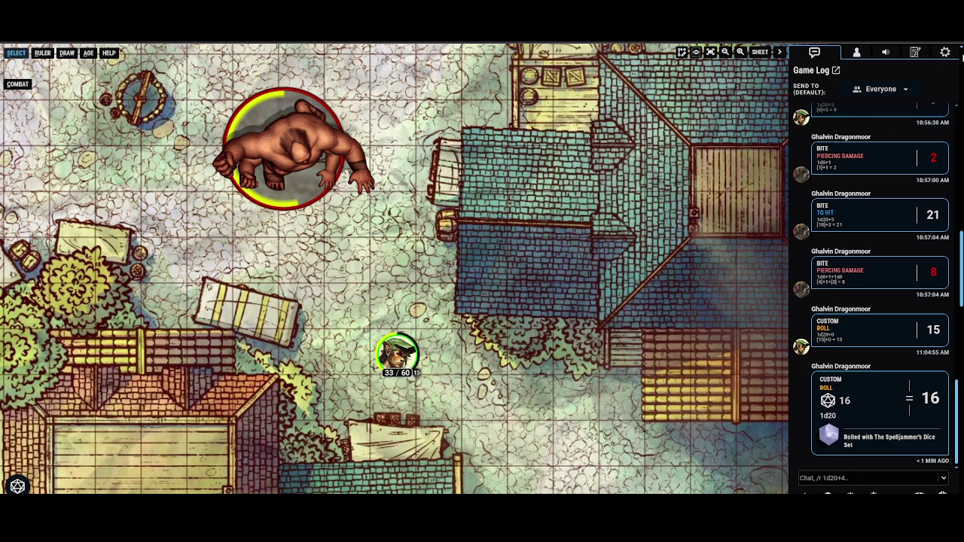
# Step: Turn Disable DDB Dice Where Possible back on and look over the remaining performance and debugging settings
pyautogui.click(945, 52)
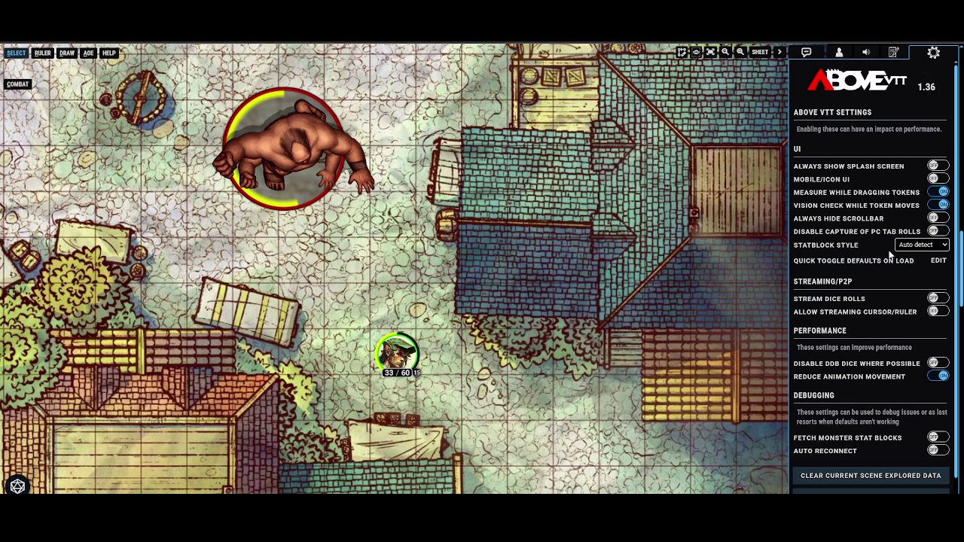
pyautogui.click(933, 363)
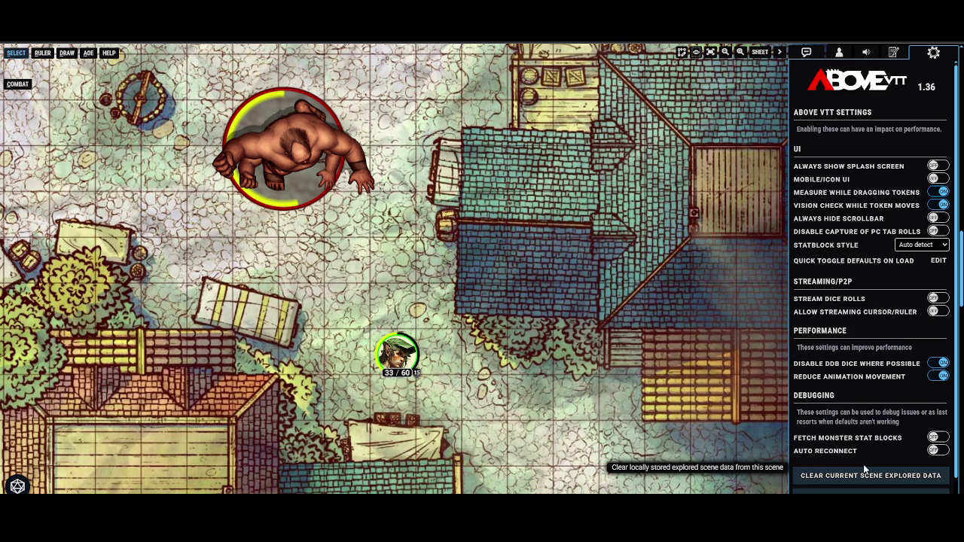
pyautogui.scroll(-1, 863, 464)
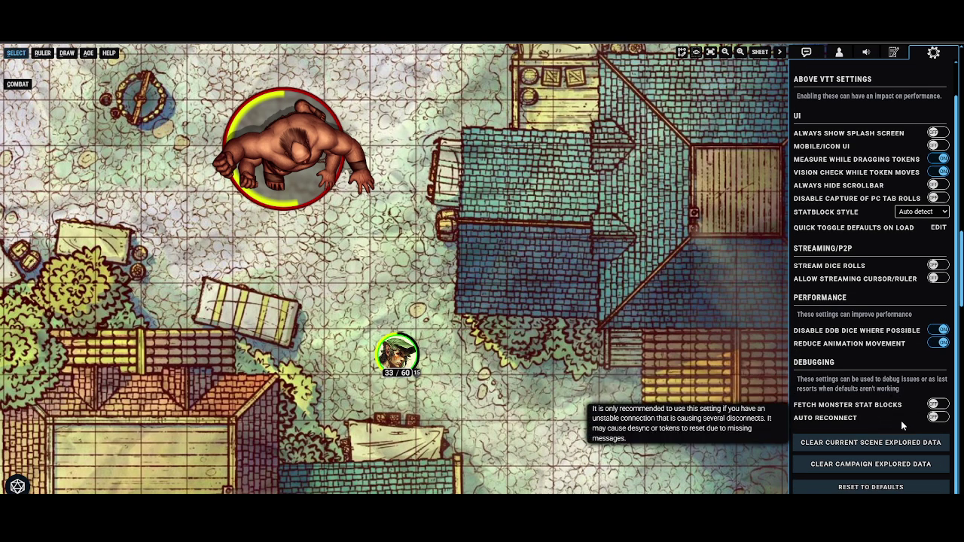
pyautogui.scroll(1, 900, 420)
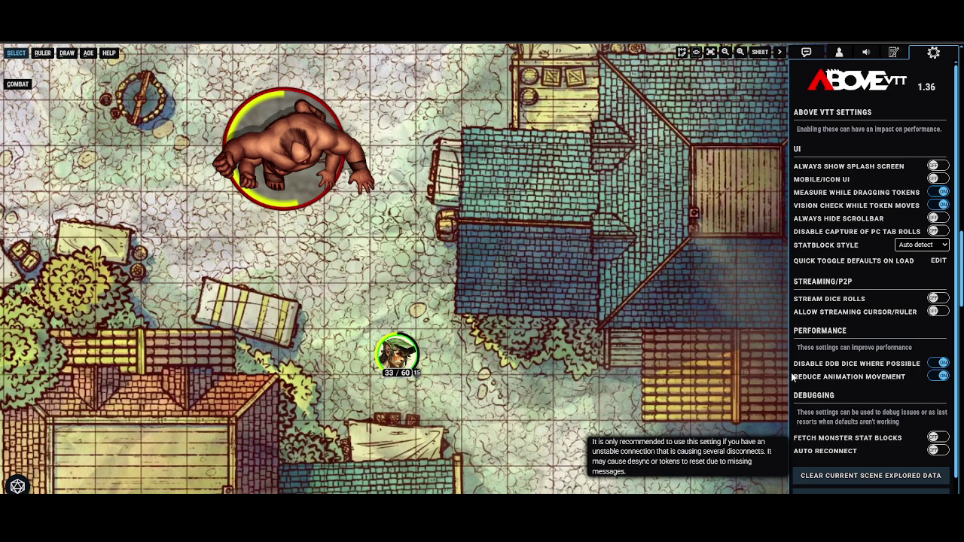
pyautogui.click(812, 52)
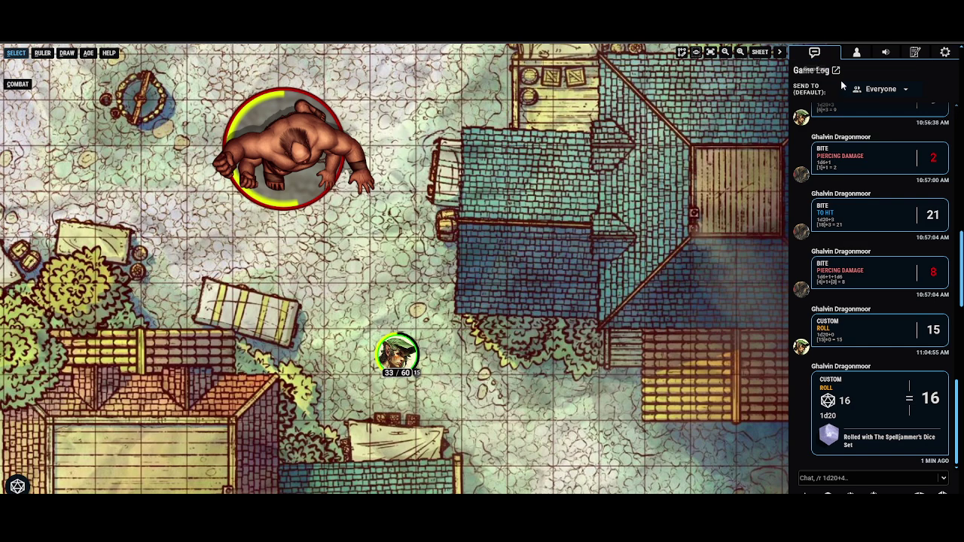
# Step: Show the character sheet with its attack actions and open the AVTT Roll Settings
pyautogui.rightClick(399, 353)
pyautogui.click(756, 54)
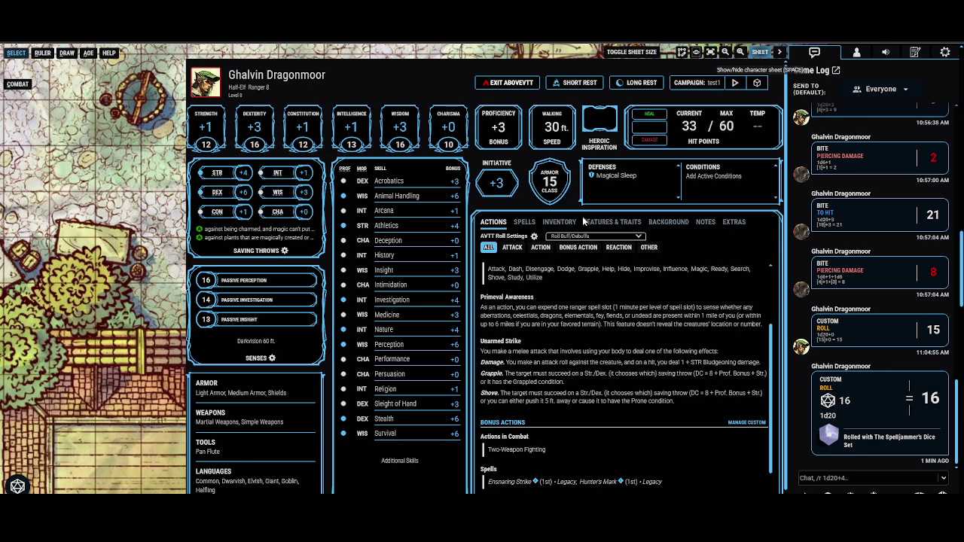
pyautogui.scroll(3, 593, 328)
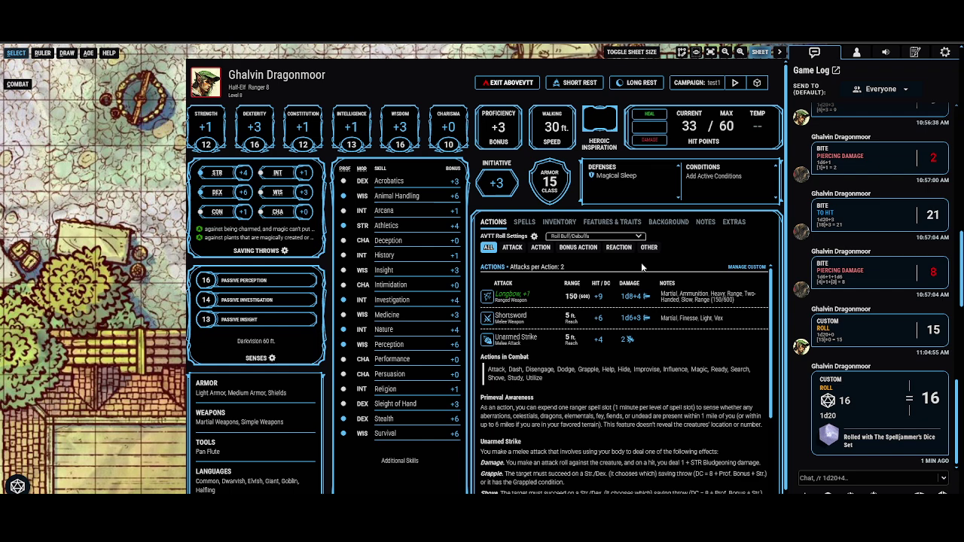
pyautogui.click(534, 237)
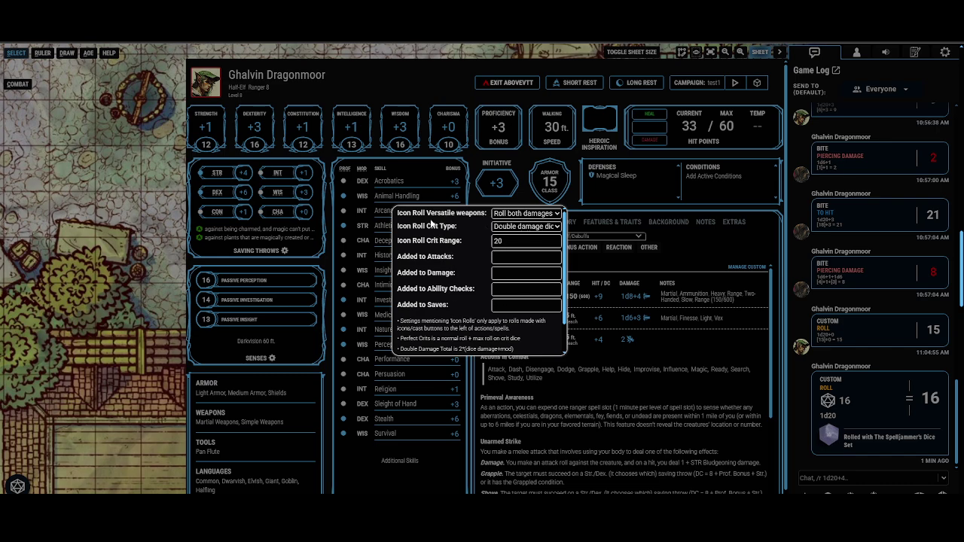
# Step: Look over the versatile weapon options and the Added to Damage and Added to Saves fields in the AVTT Roll Settings
pyautogui.click(504, 214)
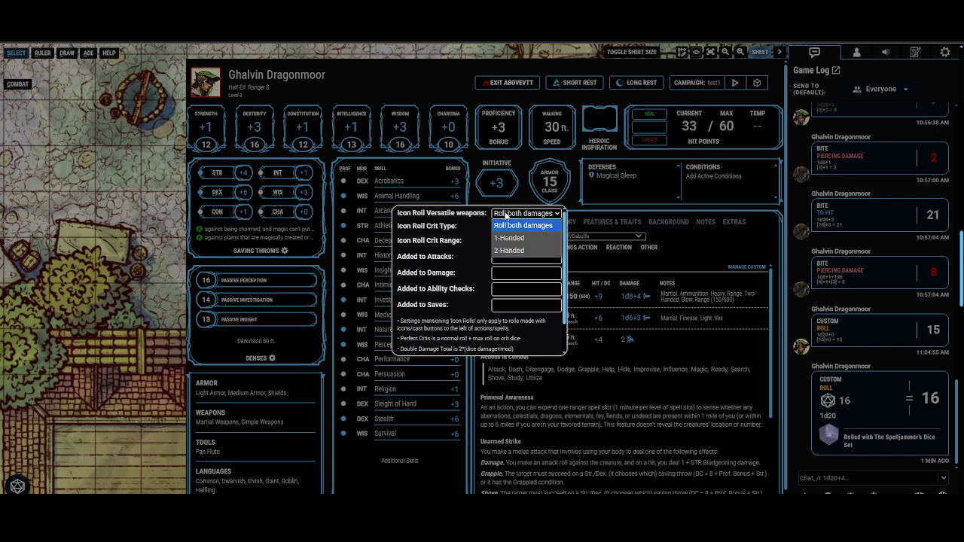
pyautogui.click(506, 215)
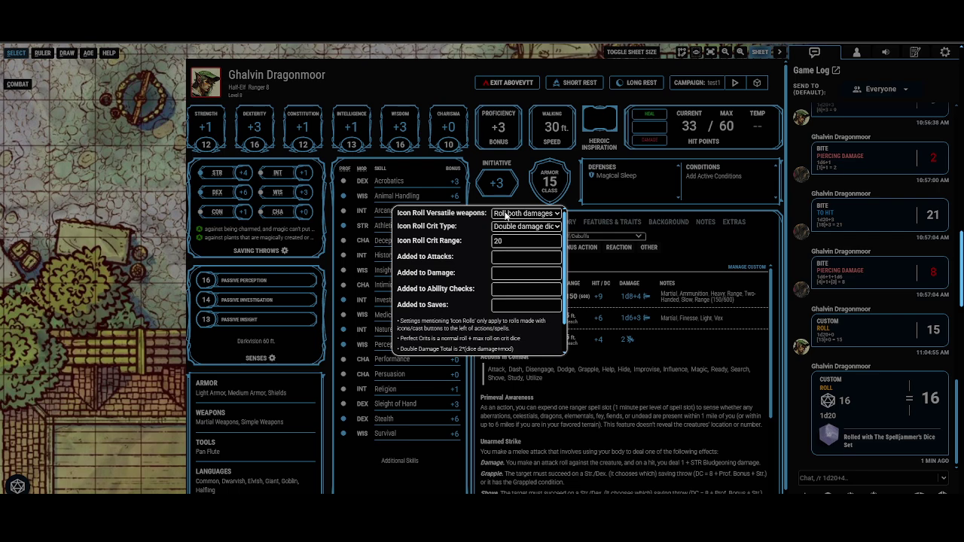
pyautogui.click(694, 228)
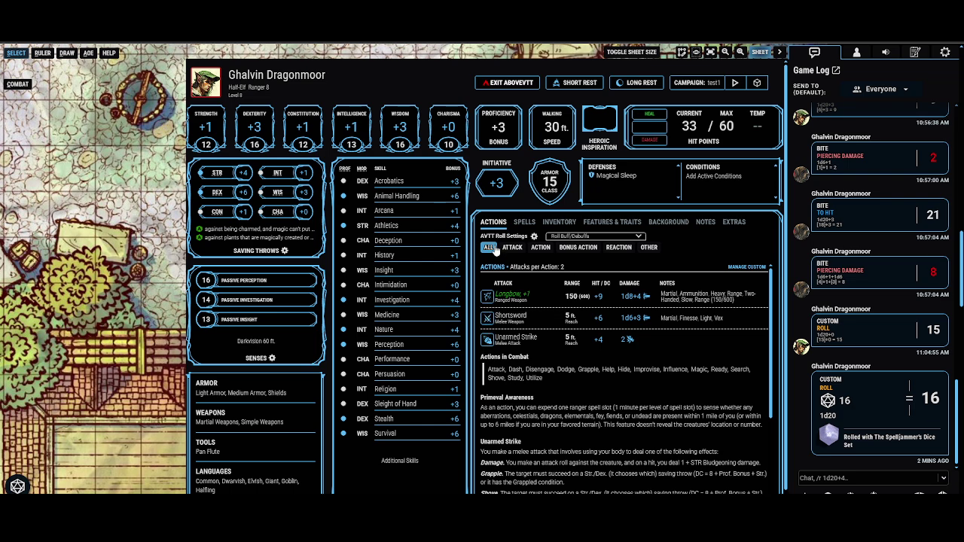
pyautogui.click(526, 237)
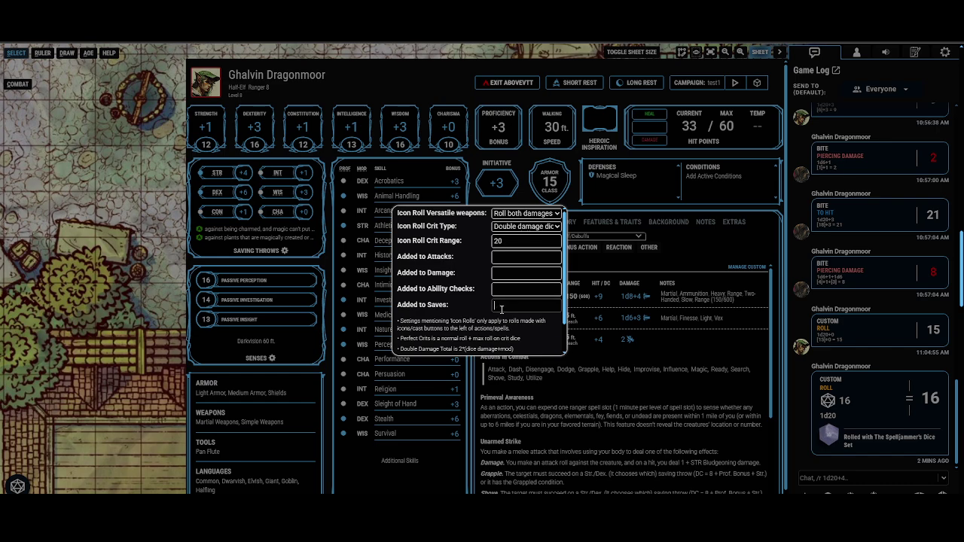
pyautogui.click(499, 277)
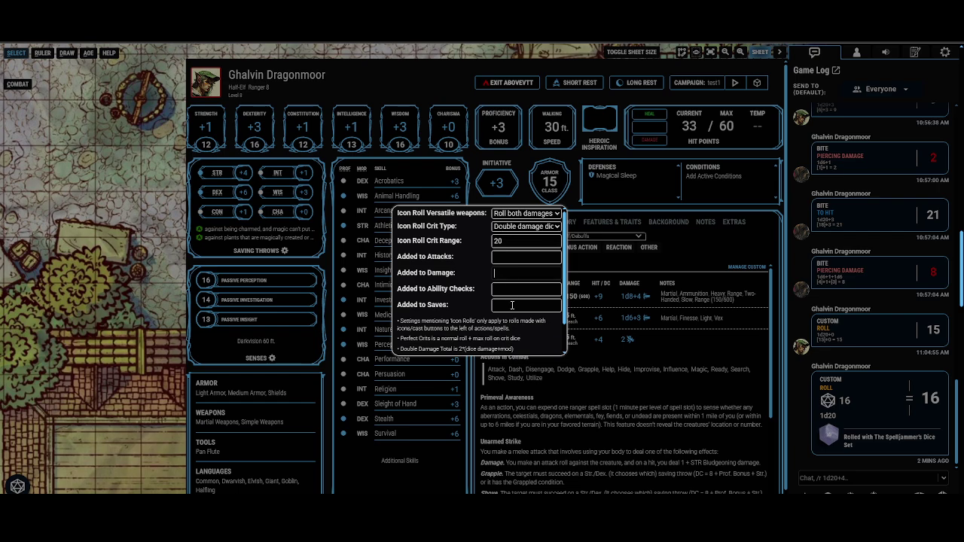
pyautogui.click(502, 306)
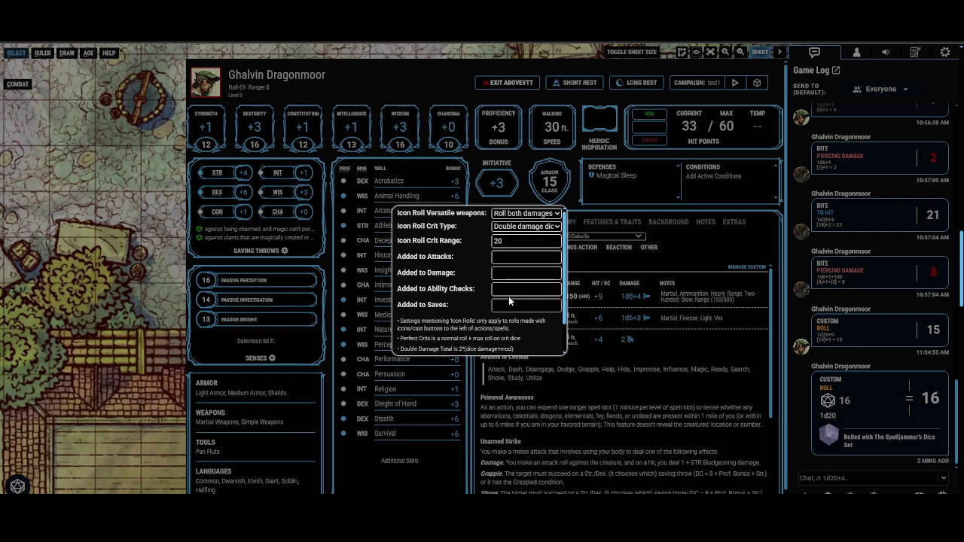
pyautogui.click(715, 255)
# Step: Look through the Roll Buff/Debuffs down to Hunter's Mark in the spells, and roll the Longbow, +1's damage
pyautogui.click(619, 238)
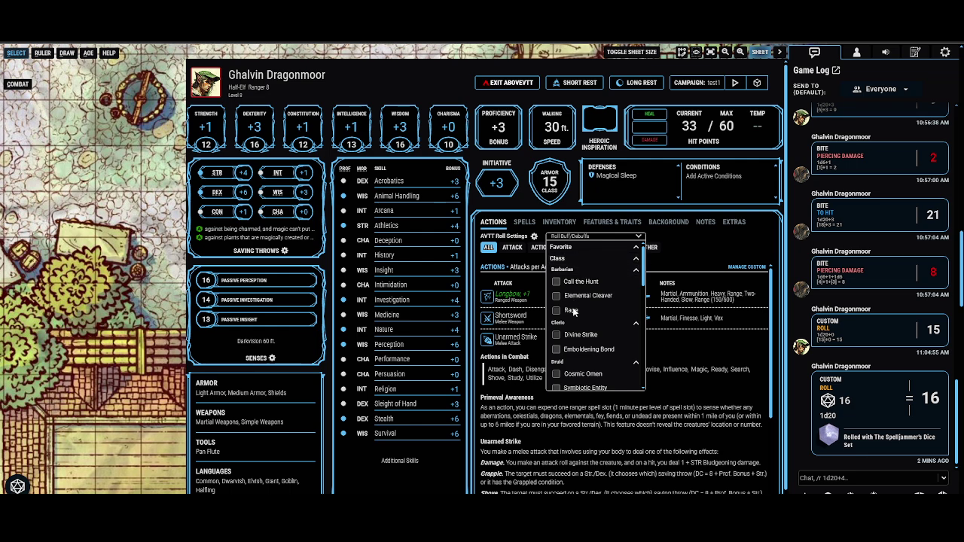
pyautogui.scroll(-5, 574, 311)
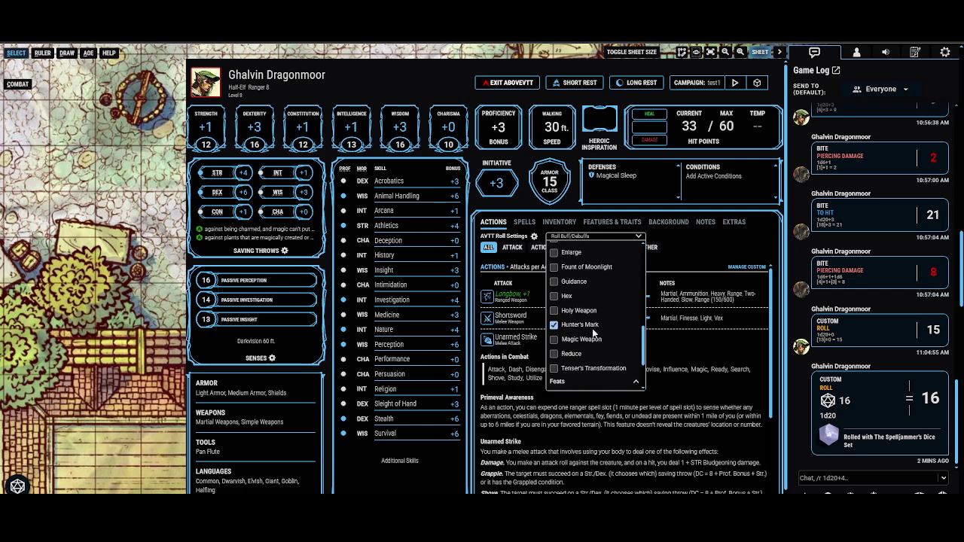
pyautogui.scroll(2, 577, 318)
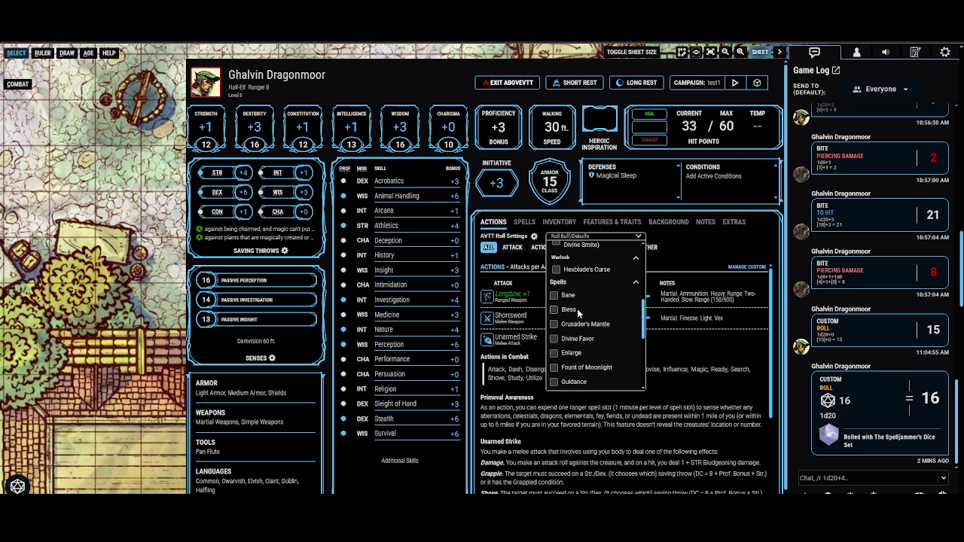
pyautogui.scroll(-2, 580, 353)
pyautogui.click(584, 377)
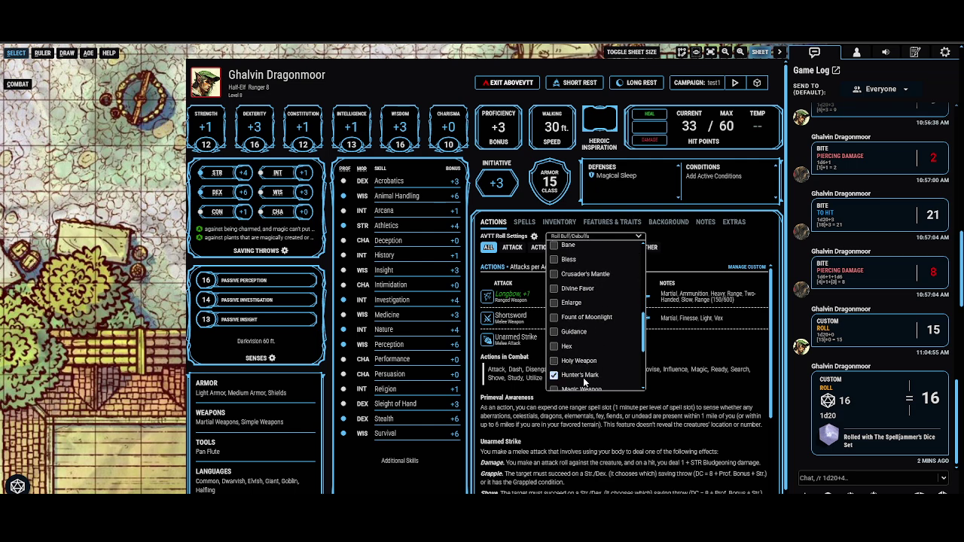
pyautogui.scroll(-2, 584, 381)
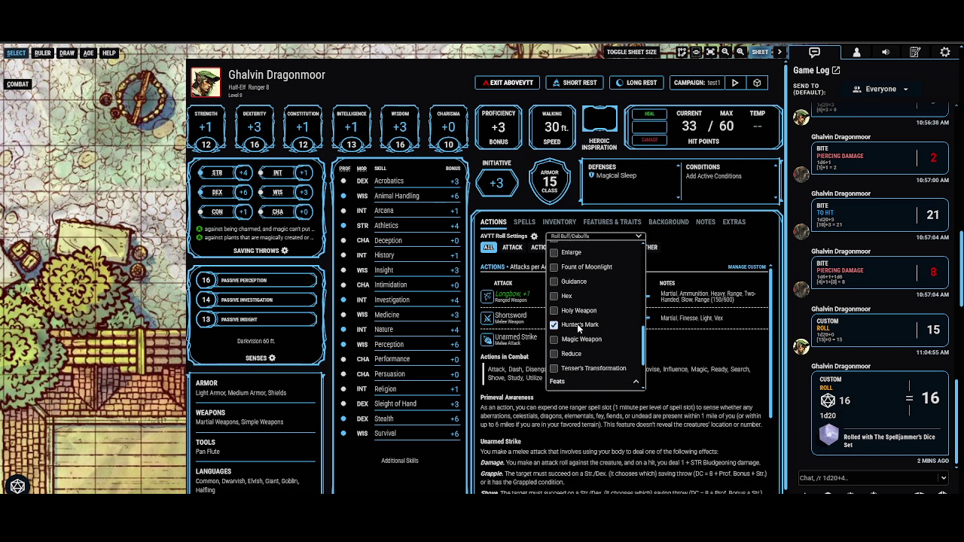
pyautogui.scroll(-2, 585, 332)
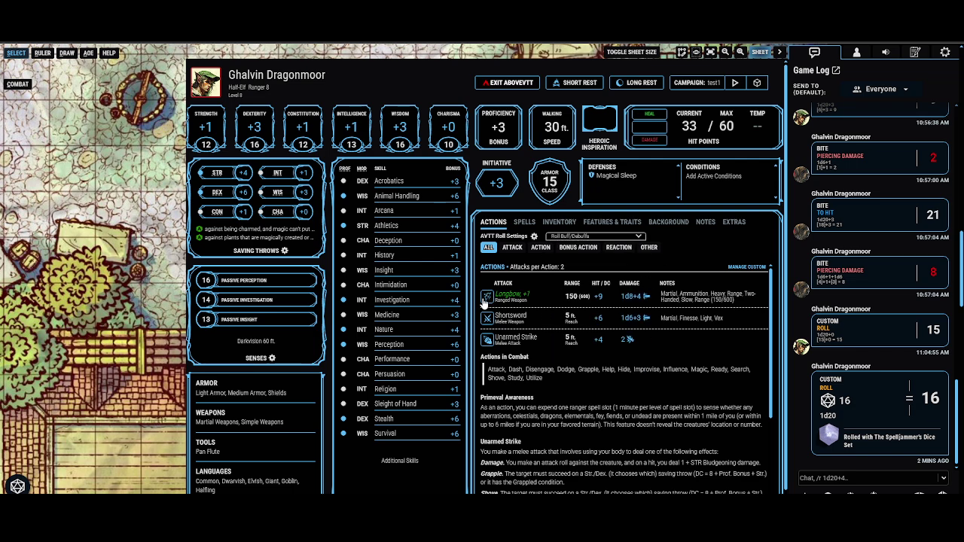
pyautogui.click(631, 296)
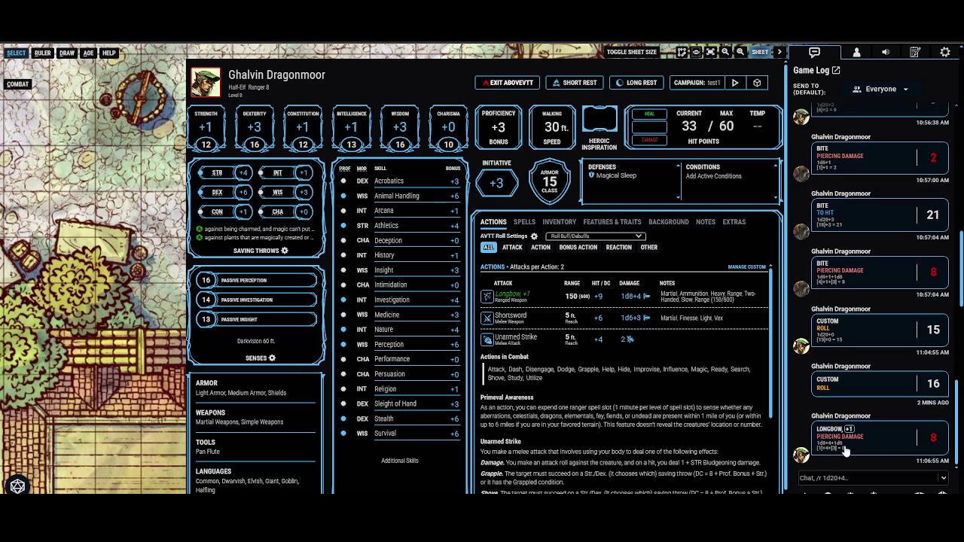
pyautogui.moveTo(845, 449)
# Step: Enable the Bless roll buff, roll the Longbow, +1's to-hit, and make its combined attack and damage roll
pyautogui.click(570, 237)
pyautogui.scroll(-5, 574, 301)
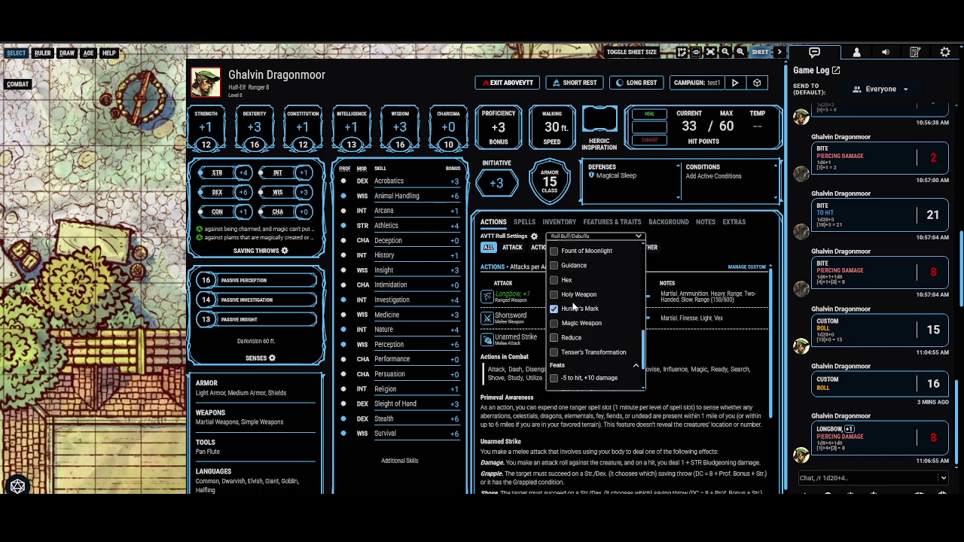
pyautogui.click(691, 269)
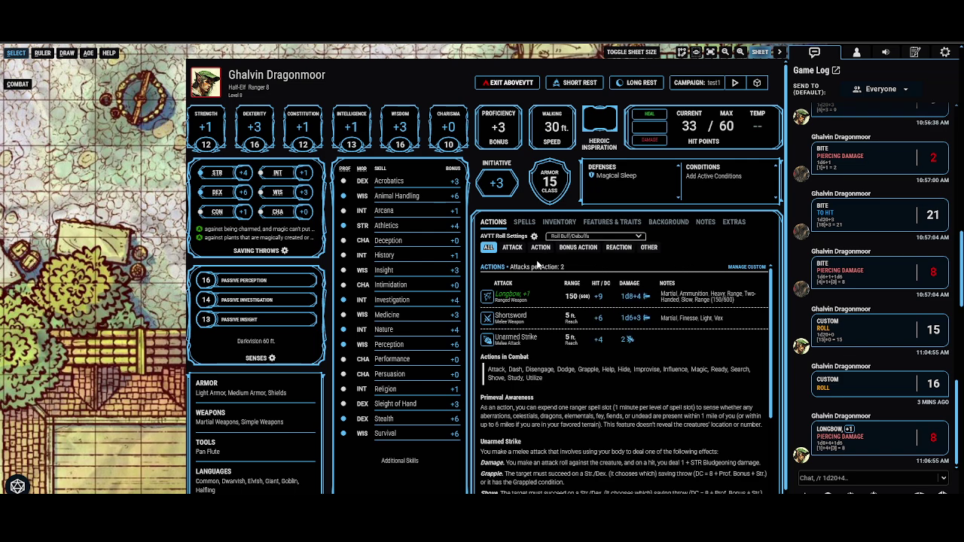
pyautogui.click(600, 298)
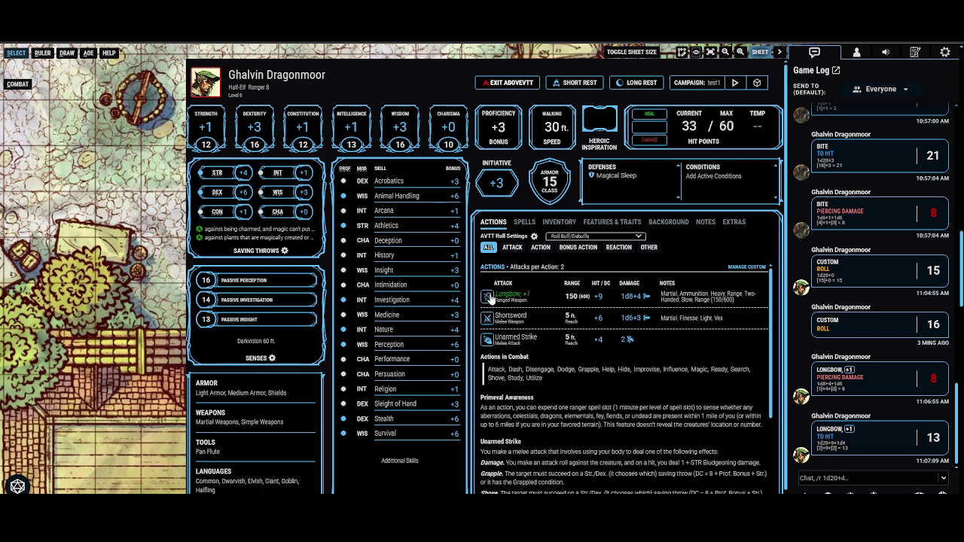
pyautogui.click(486, 300)
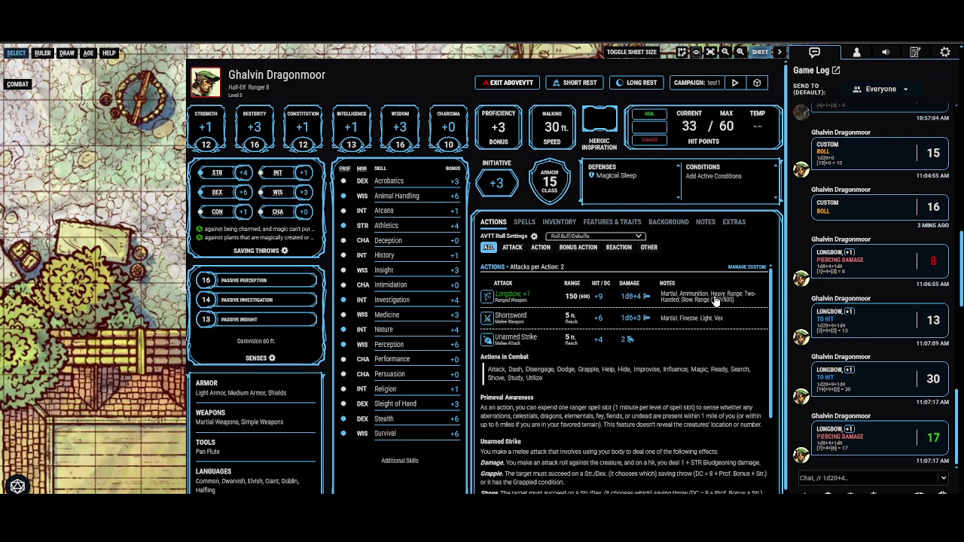
# Step: Customize the Longbow, +1 with the note "/r 1d6 Hunters Mark" and roll the 1d6 from the attack's notes
pyautogui.click(715, 299)
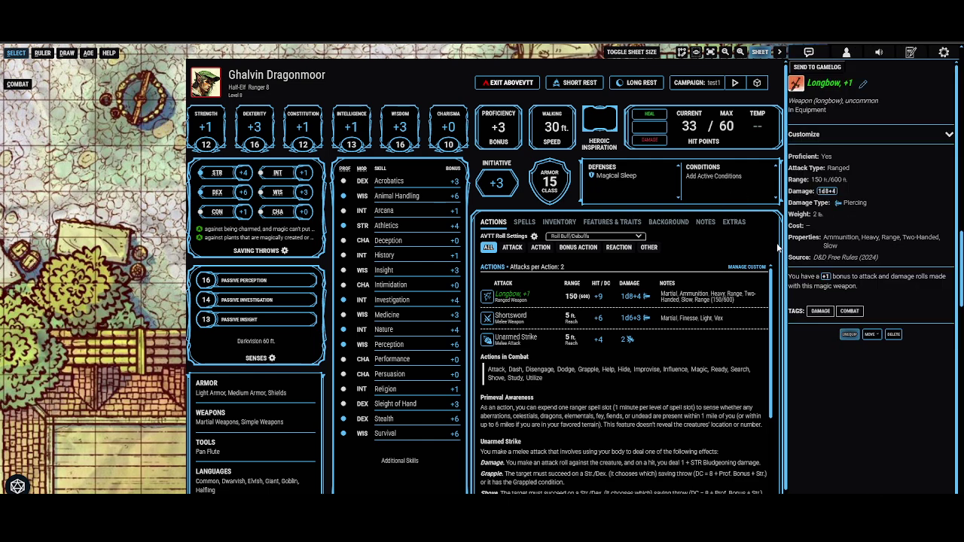
pyautogui.click(835, 134)
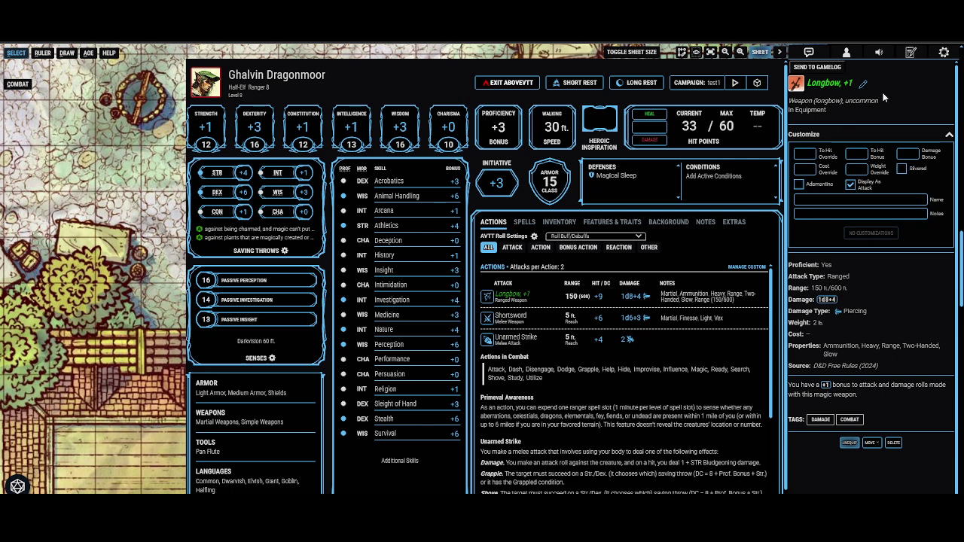
pyautogui.click(875, 213)
pyautogui.click(762, 251)
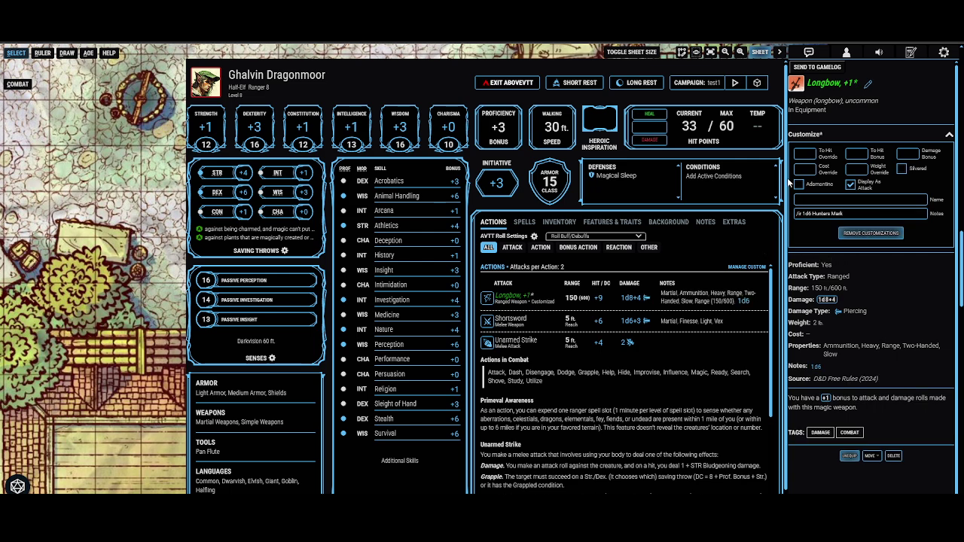
pyautogui.click(808, 52)
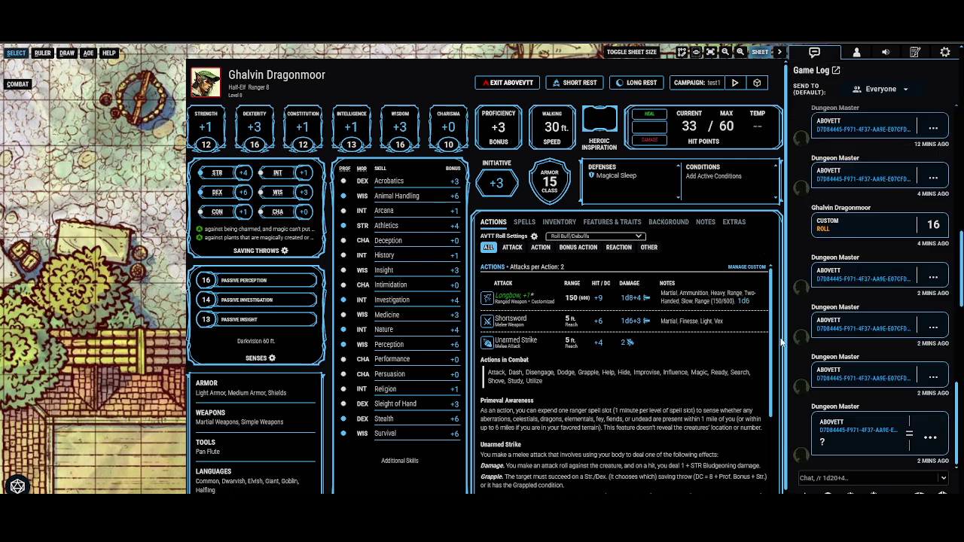
pyautogui.click(744, 301)
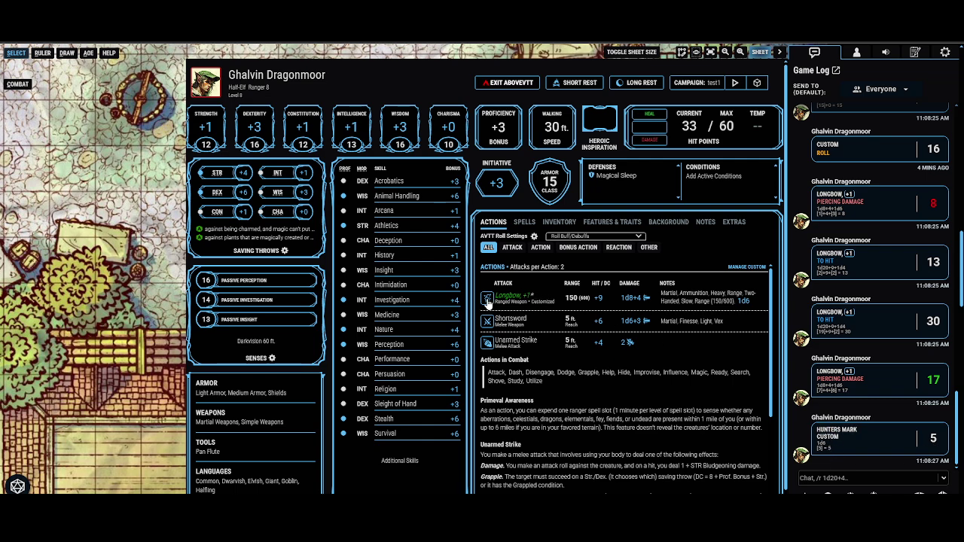
# Step: Turn off the Hunter's Mark roll buff and make the customized Longbow, +1's combined attack and damage roll
pyautogui.click(595, 236)
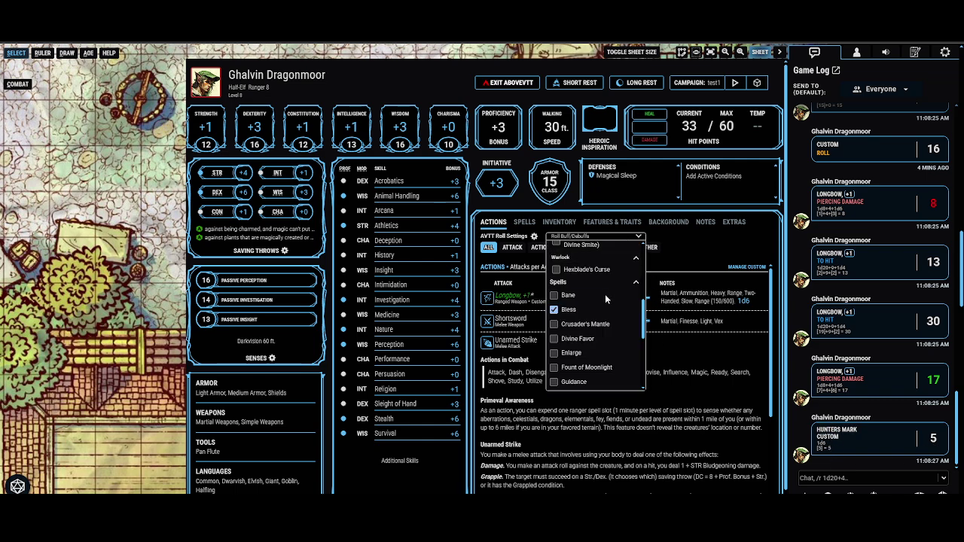
pyautogui.click(579, 375)
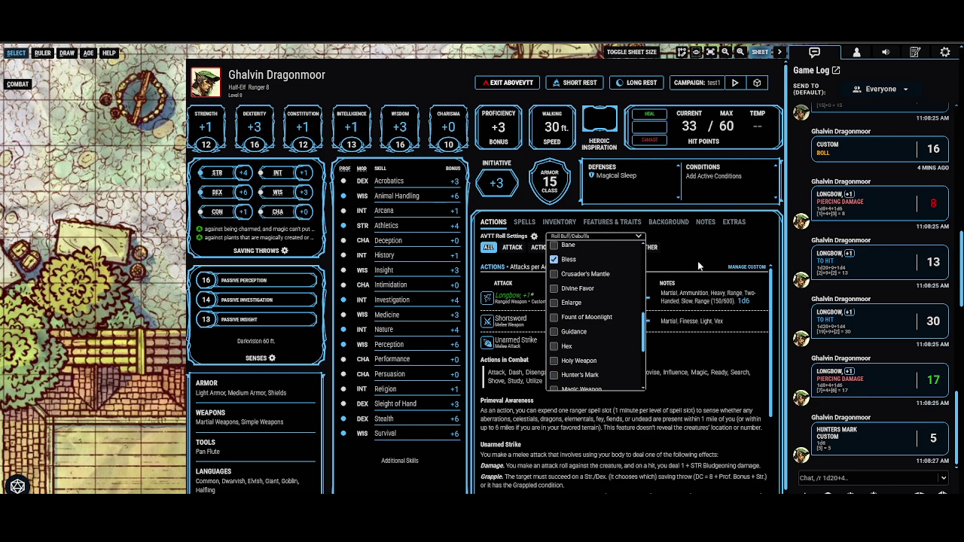
pyautogui.click(488, 300)
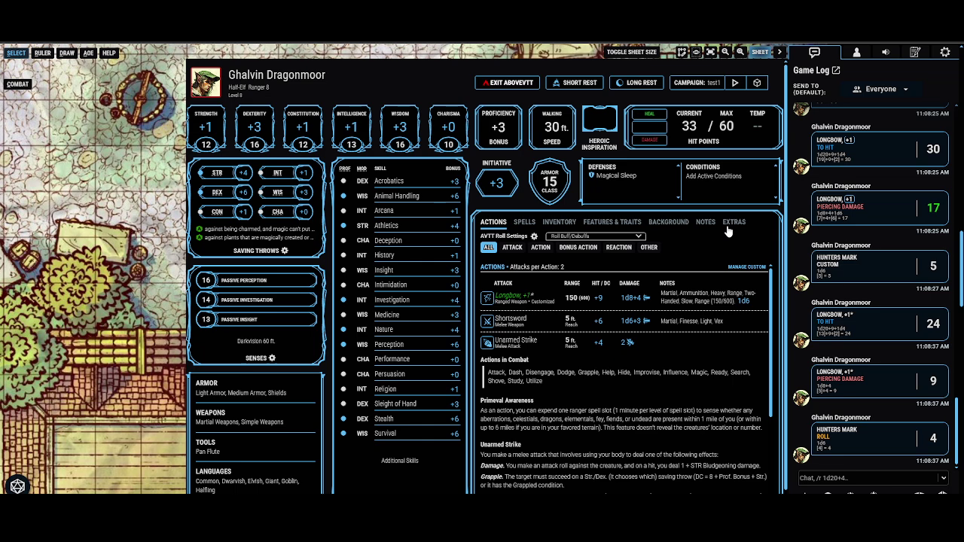
# Step: Look through the character's 1st and 2nd level spells and view the details of 2nd level Ensnaring Strike
pyautogui.click(522, 223)
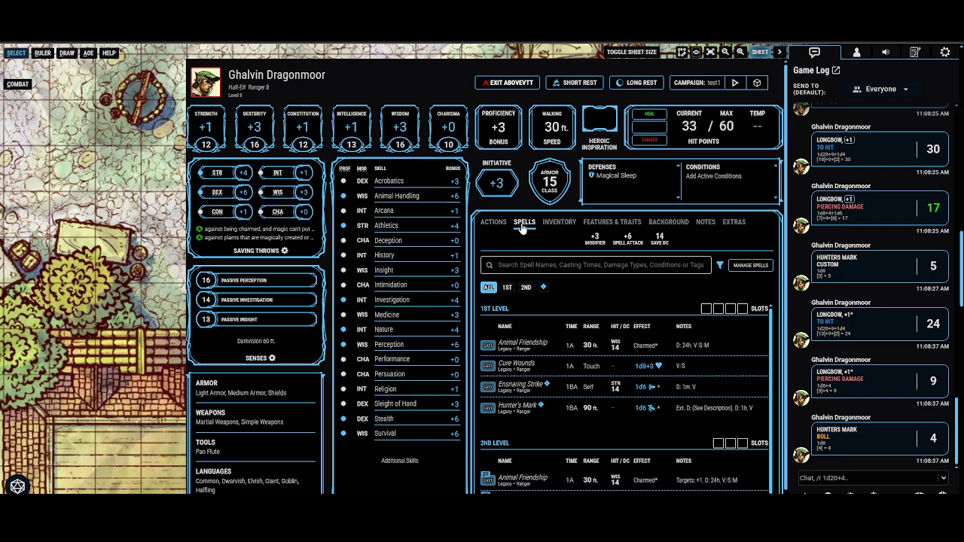
pyautogui.scroll(-5, 641, 448)
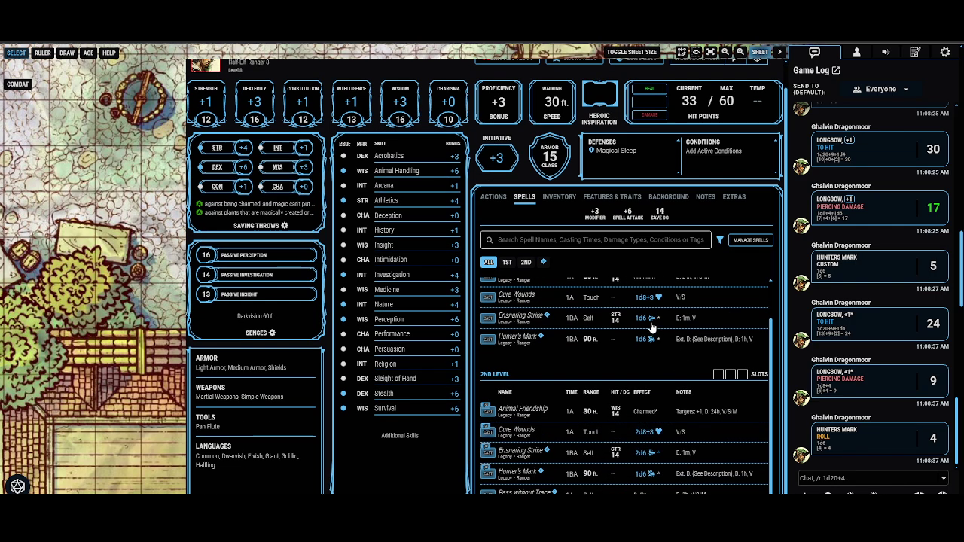
pyautogui.scroll(1, 593, 436)
pyautogui.scroll(-1, 597, 440)
pyautogui.scroll(3, 723, 445)
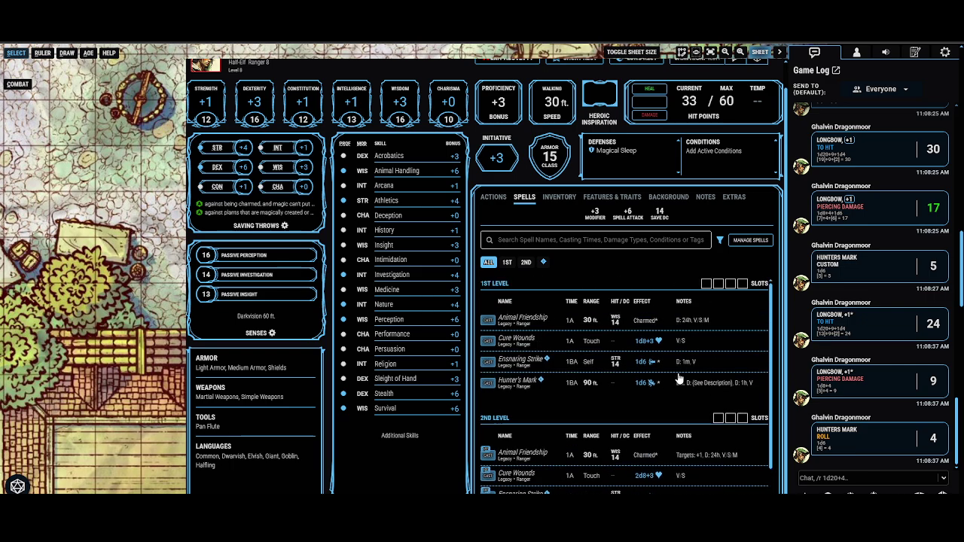
pyautogui.scroll(-3, 624, 474)
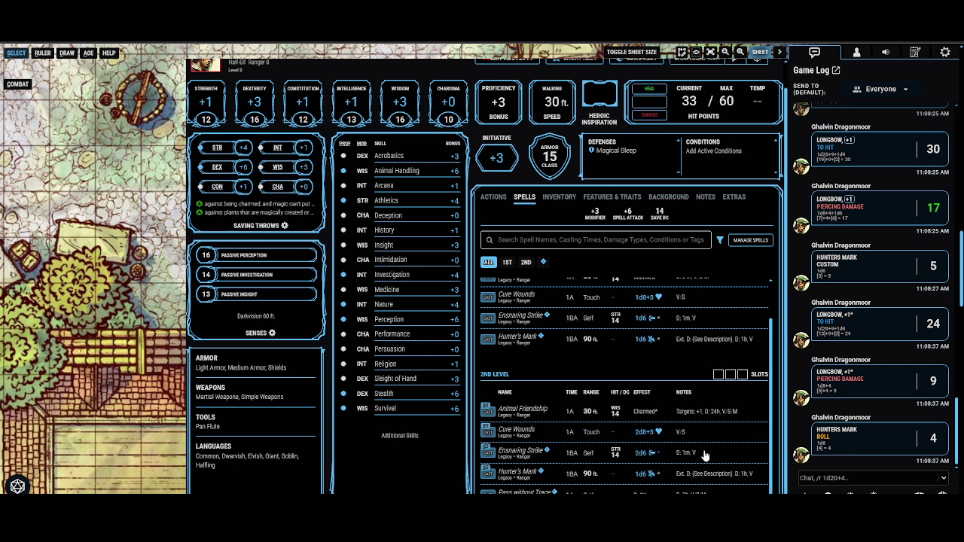
pyautogui.click(561, 458)
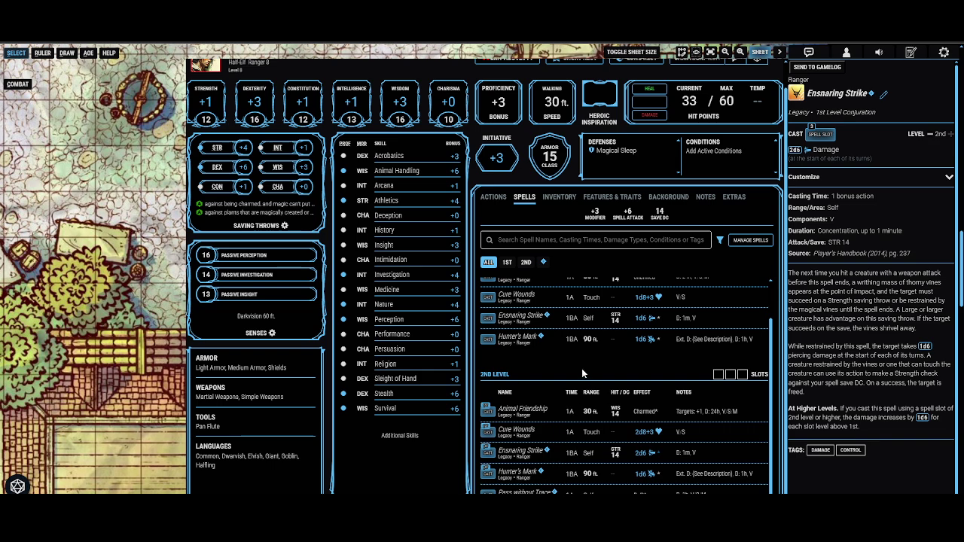
# Step: Delete Animal Friendship and Cure Wounds from the ranger's known spells
pyautogui.click(750, 239)
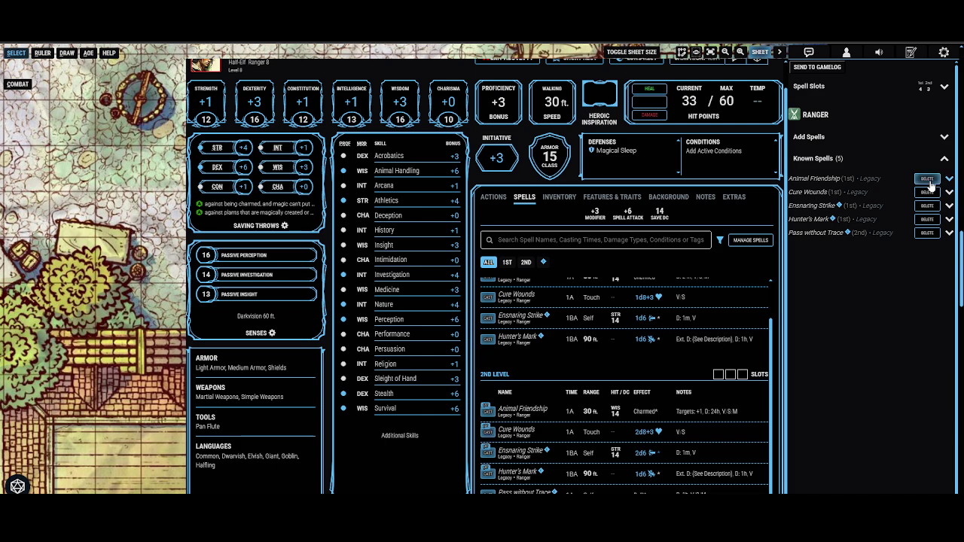
pyautogui.click(927, 180)
pyautogui.click(927, 179)
# Step: Add the non-Legacy version of the 2nd level spell Spike Growth to the ranger's known spells
pyautogui.click(866, 138)
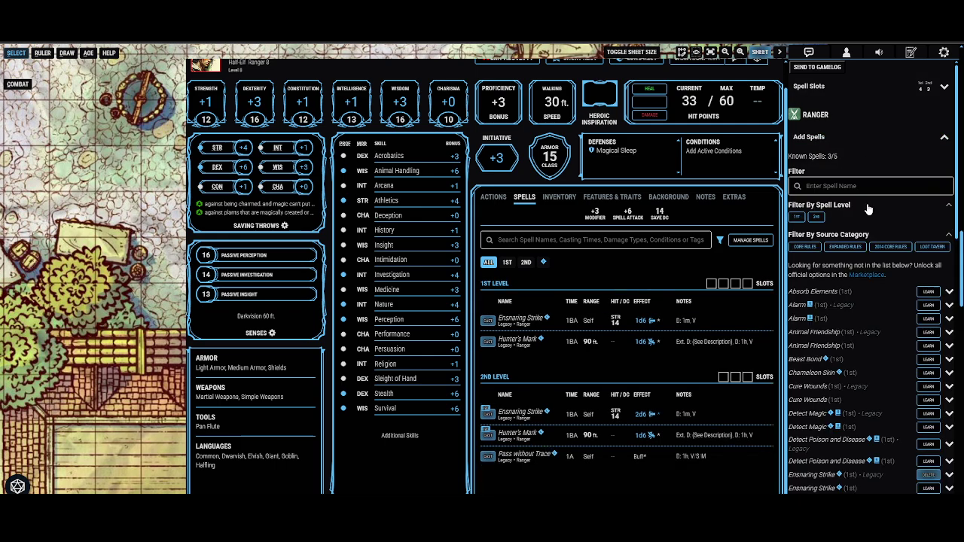
pyautogui.scroll(-3, 871, 399)
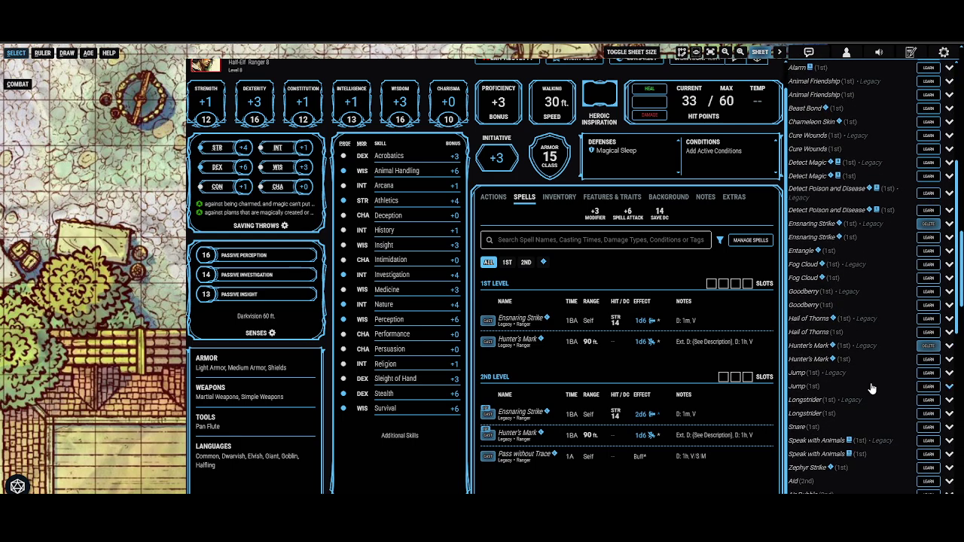
pyautogui.scroll(-2, 857, 381)
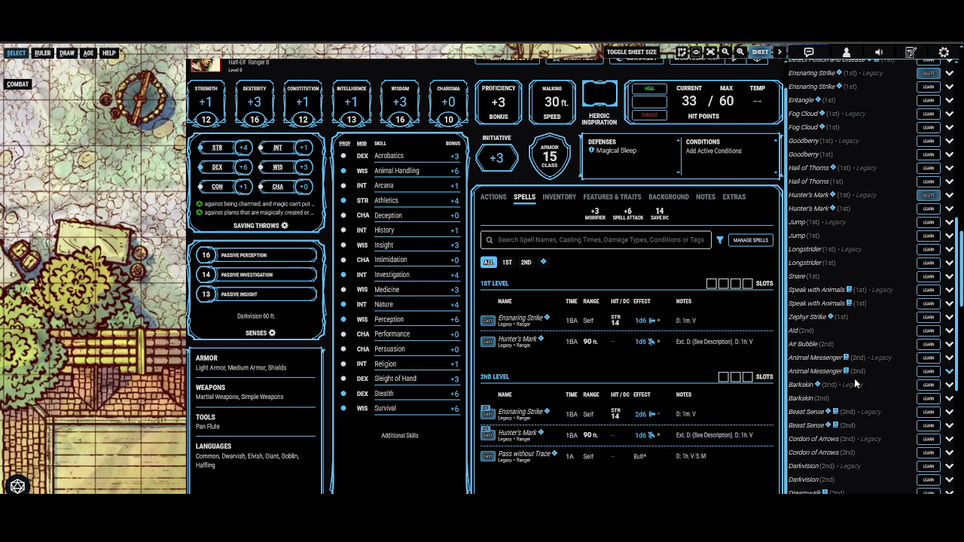
pyautogui.scroll(-3, 856, 384)
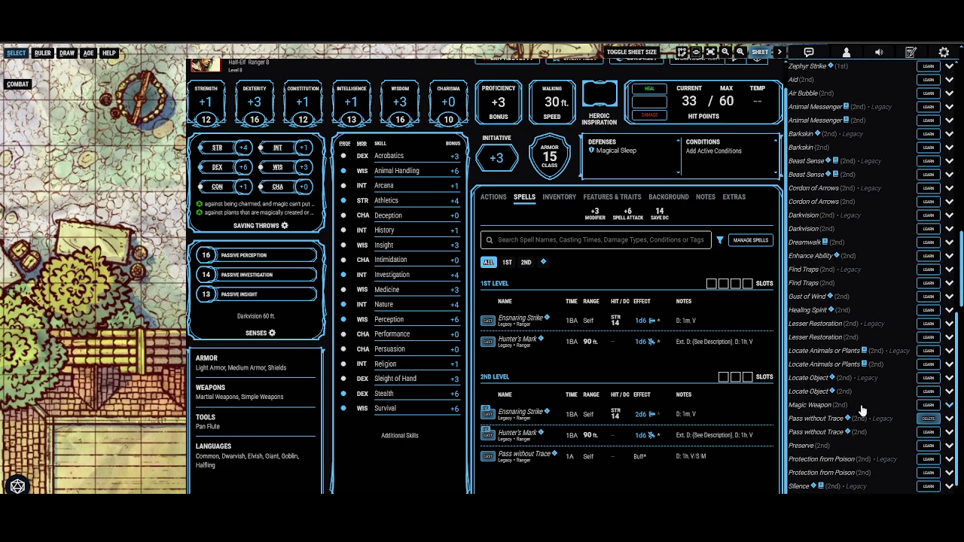
pyautogui.scroll(-1, 863, 409)
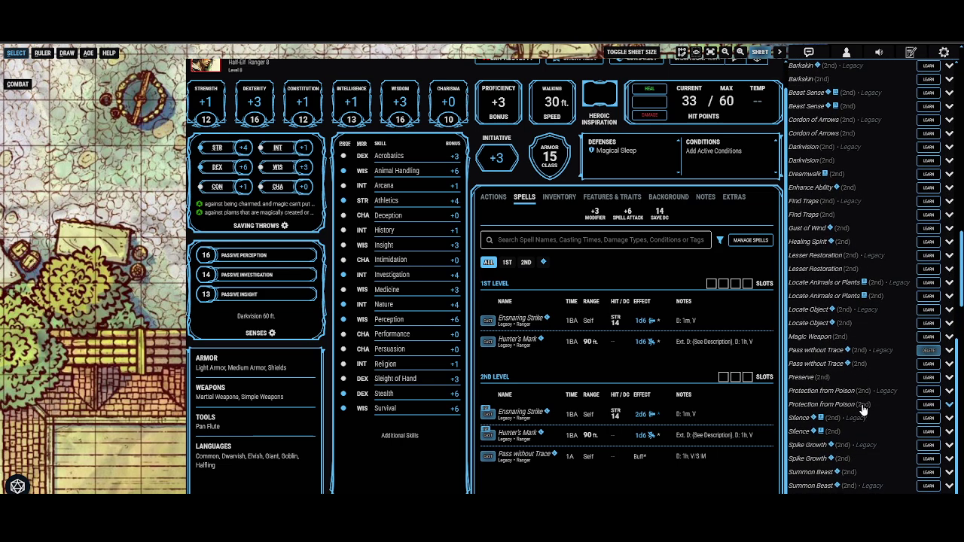
pyautogui.click(926, 460)
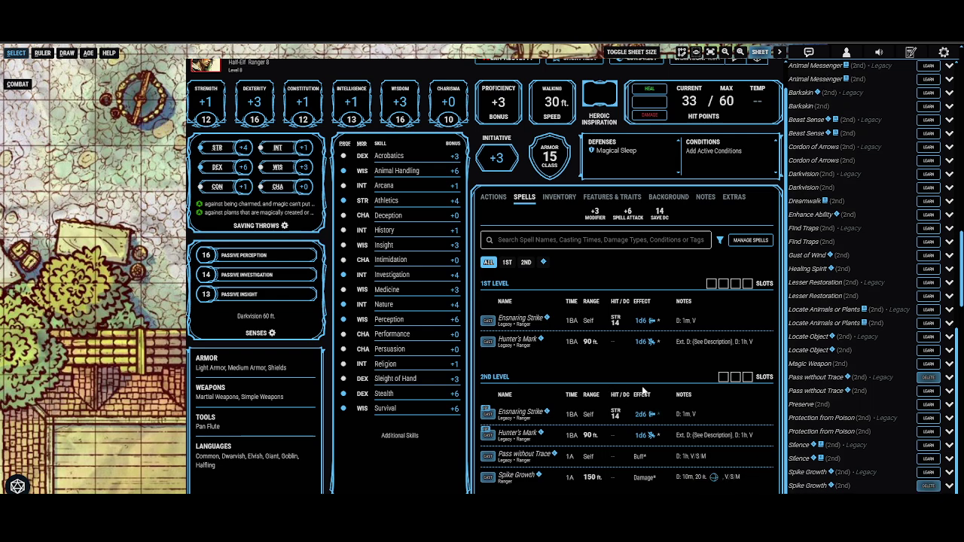
# Step: View the details of Hunter's Mark and place Spike Growth's 20 ft. area of effect on the map
pyautogui.click(737, 351)
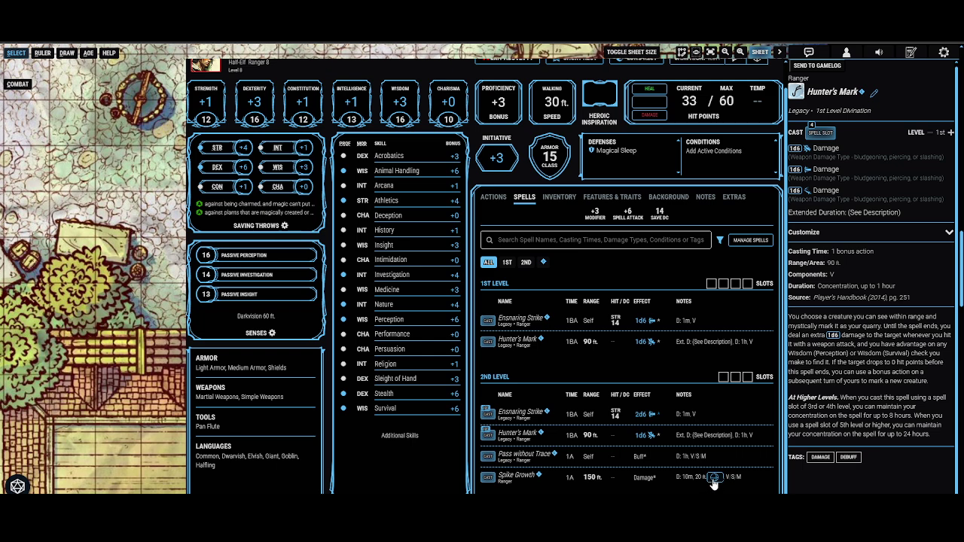
pyautogui.click(714, 479)
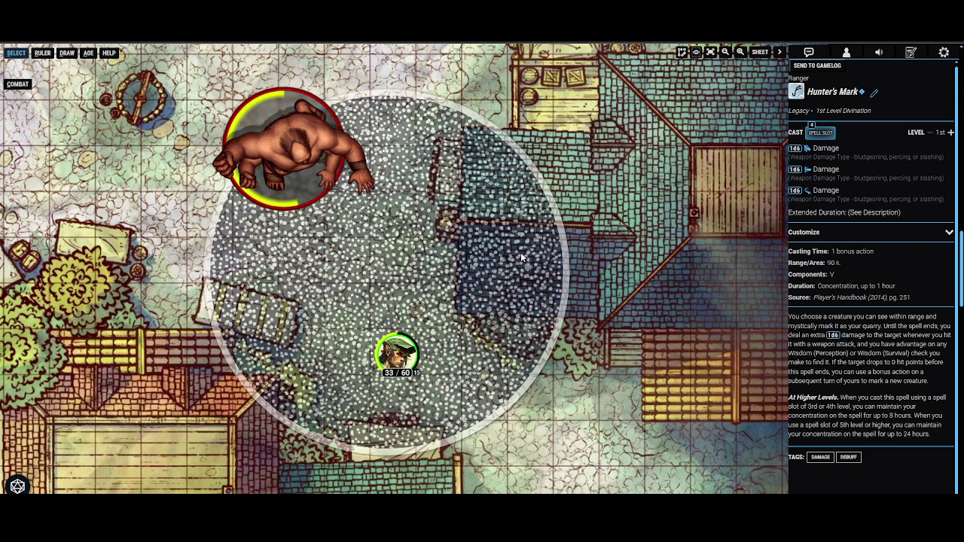
pyautogui.moveTo(610, 281); pyautogui.dragTo(662, 281)
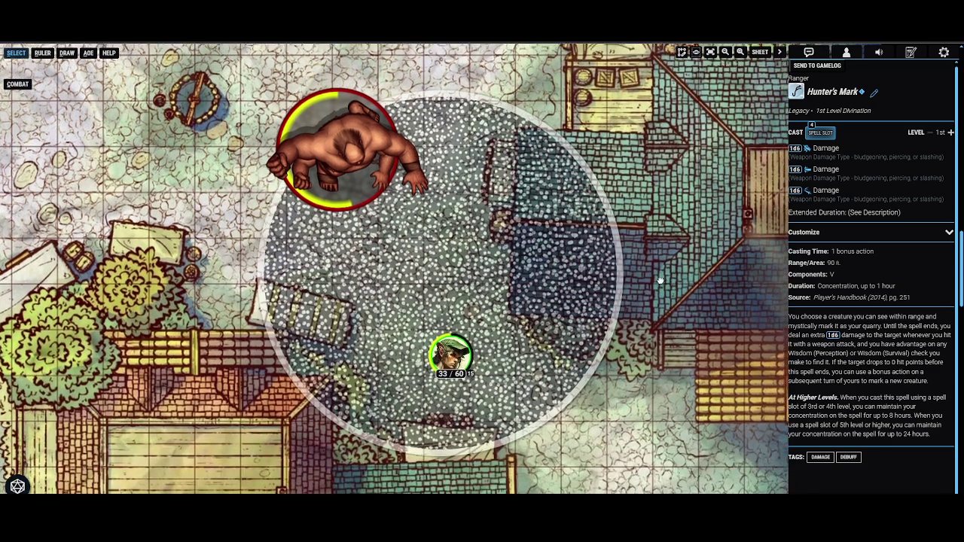
# Step: Return to the game log and delete the Spike Growth area template from the map
pyautogui.click(817, 66)
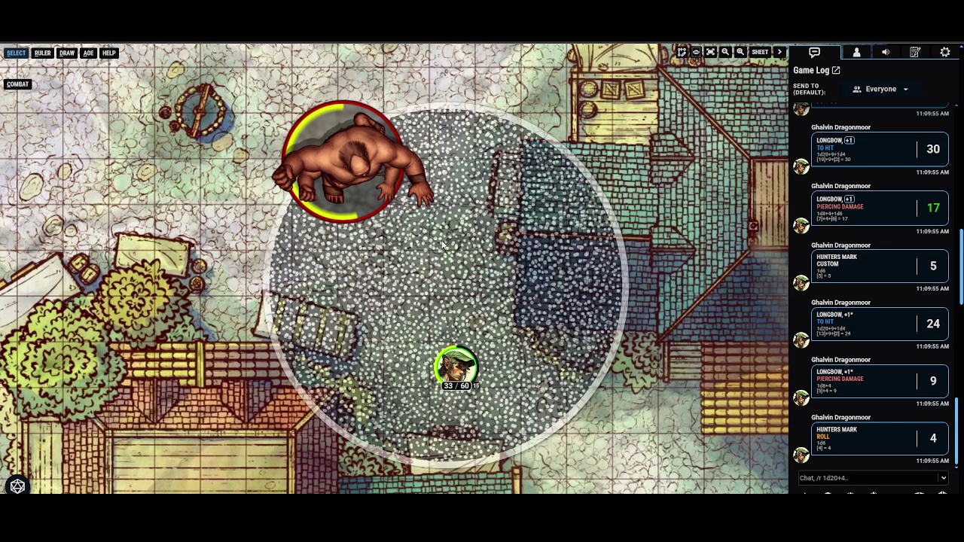
pyautogui.click(461, 255)
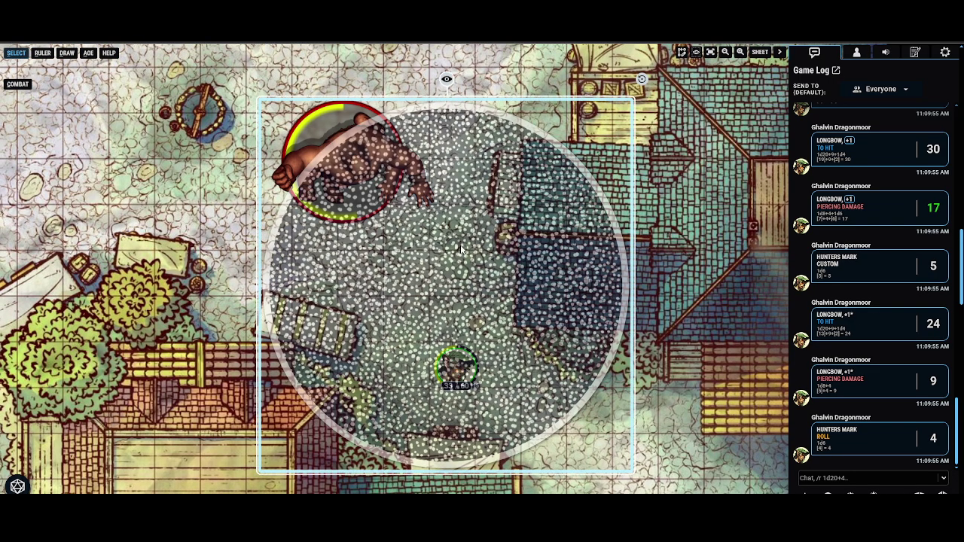
pyautogui.press('Delete')
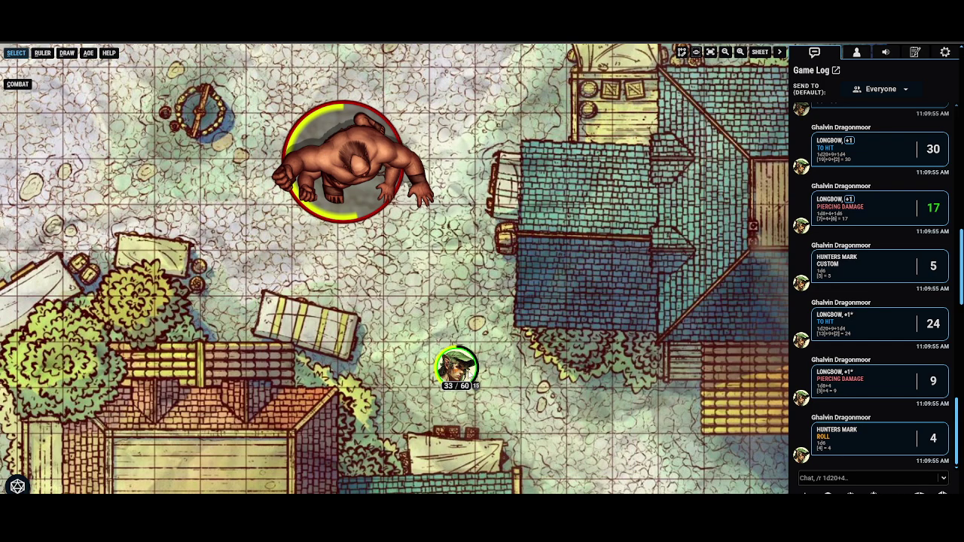
pyautogui.click(461, 367)
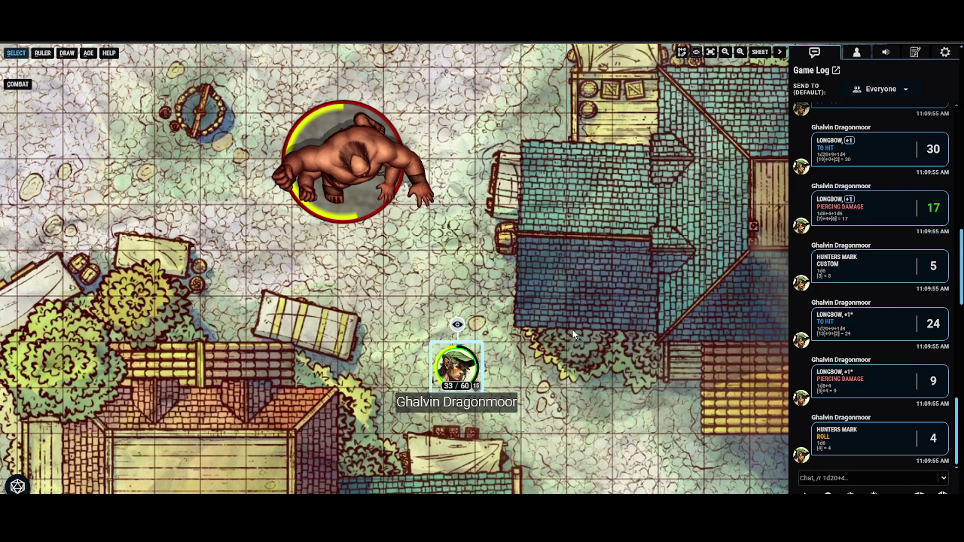
pyautogui.scroll(-1, 469, 354)
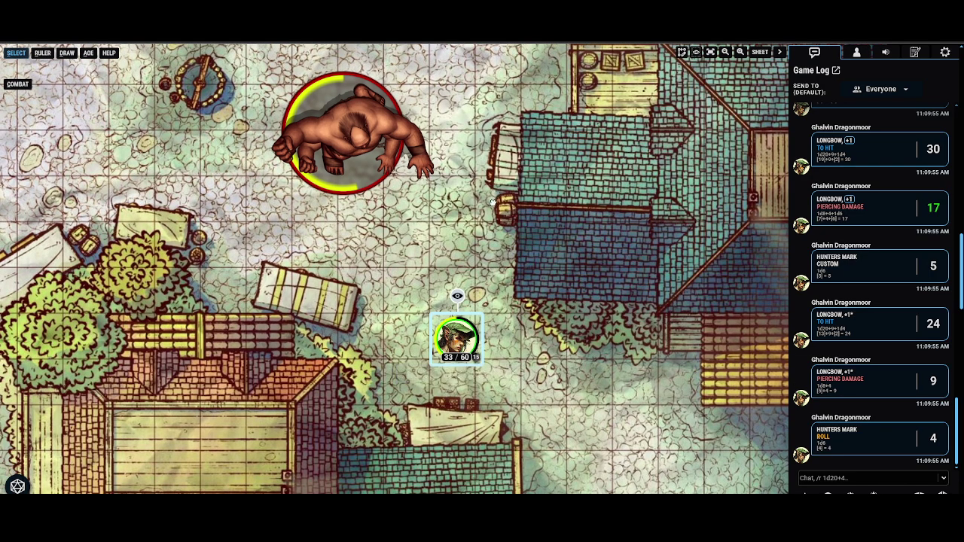
pyautogui.scroll(2, 492, 201)
pyautogui.press('Escape')
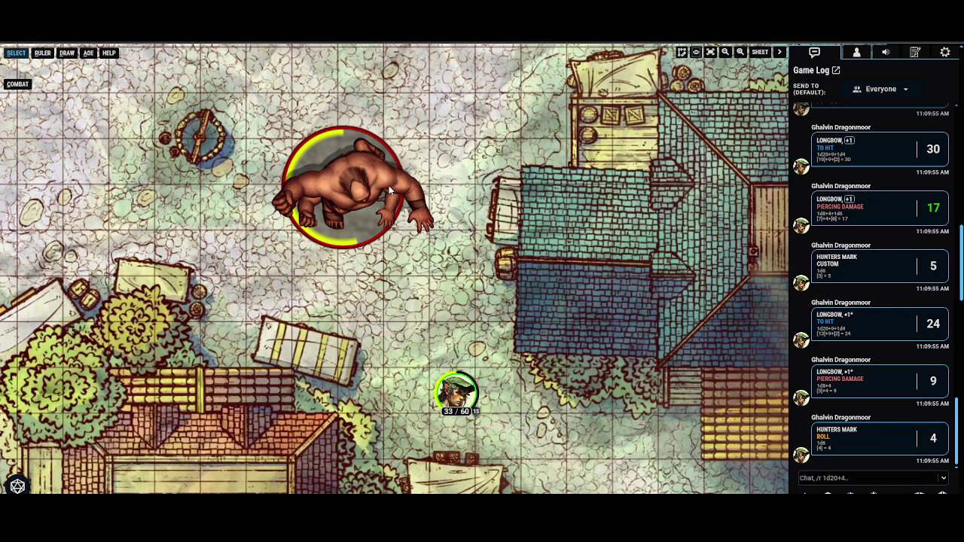
# Step: Place Spike Growth's 20 ft. area again from the spell list, centre it over the large creature's token, and delete it
pyautogui.click(348, 184)
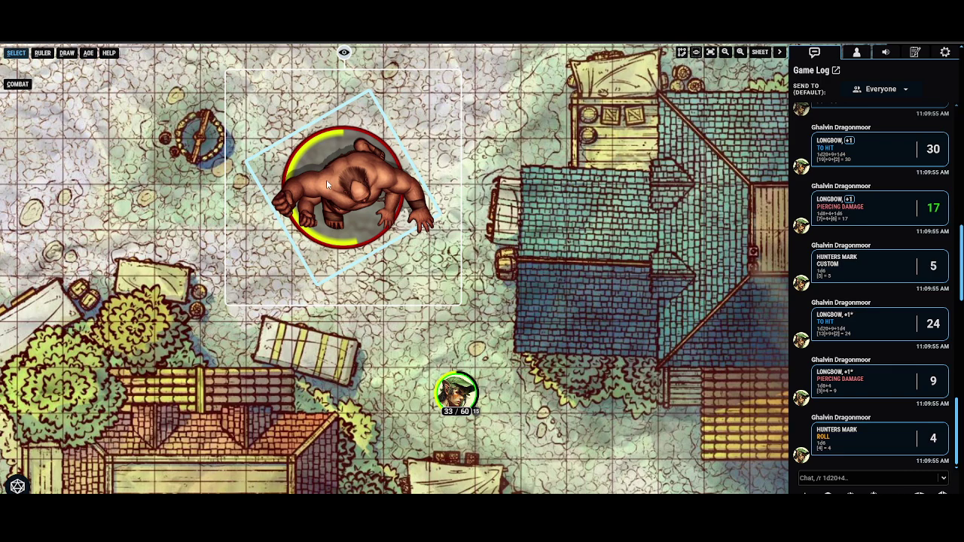
pyautogui.click(760, 52)
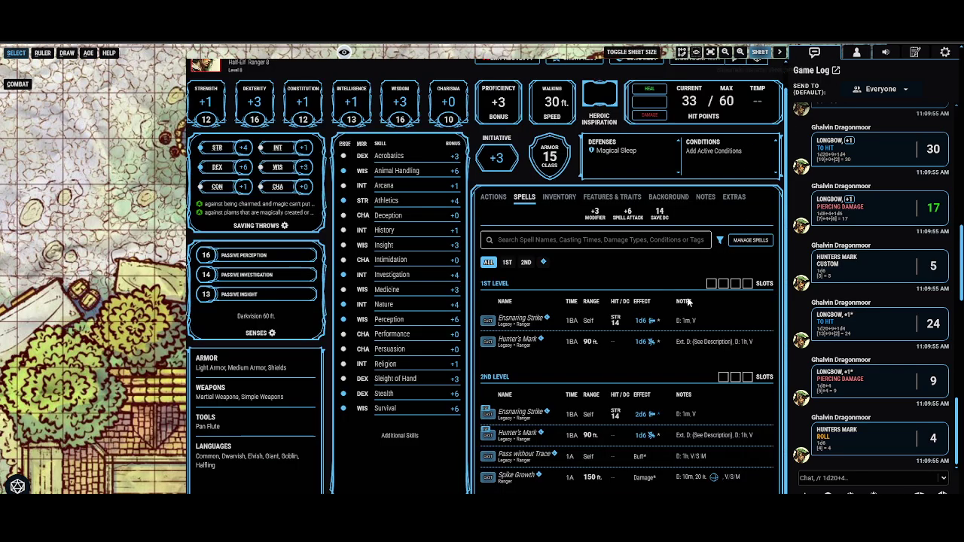
pyautogui.click(717, 480)
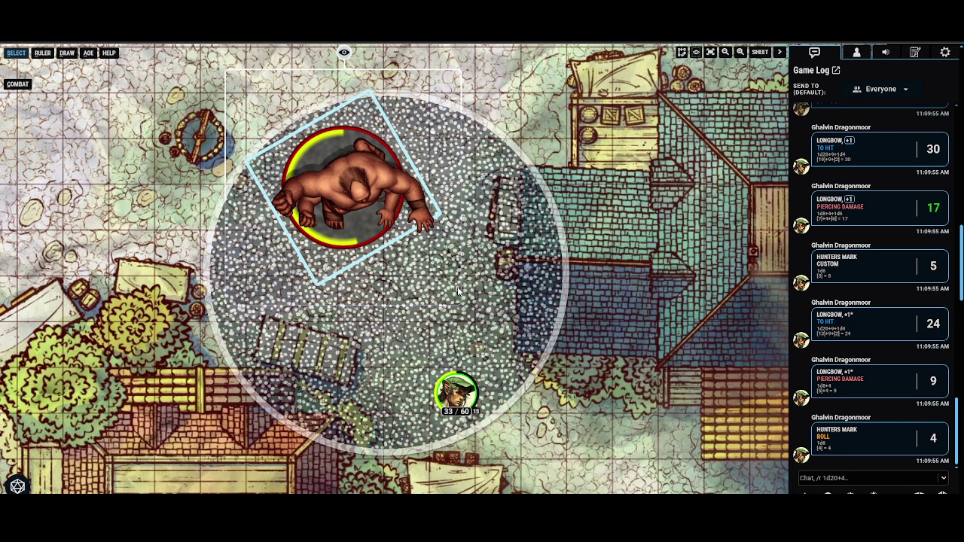
pyautogui.scroll(-3, 599, 279)
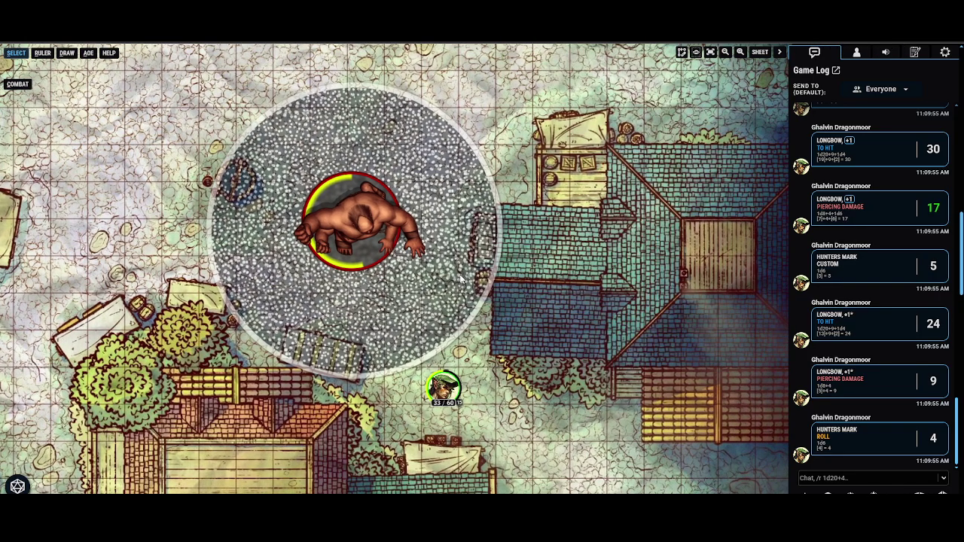
pyautogui.scroll(2, 583, 294)
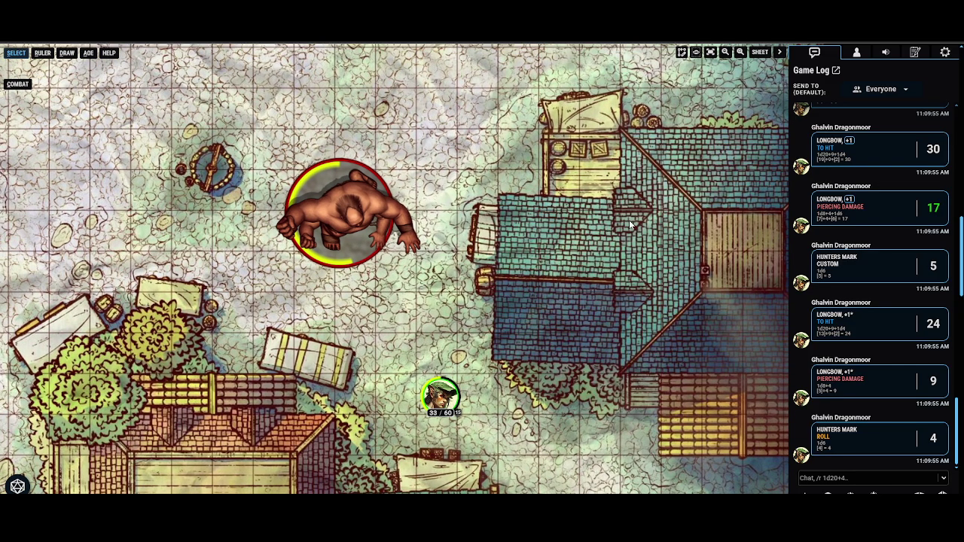
pyautogui.moveTo(594, 311); pyautogui.dragTo(588, 294)
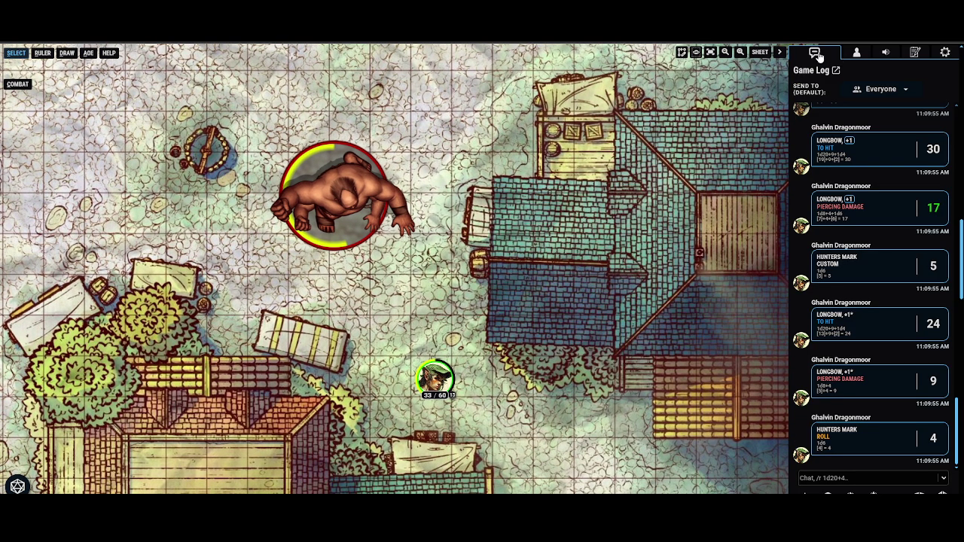
# Step: View the details of Spike Growth on the character sheet and send the spell's description to the game log
pyautogui.click(763, 56)
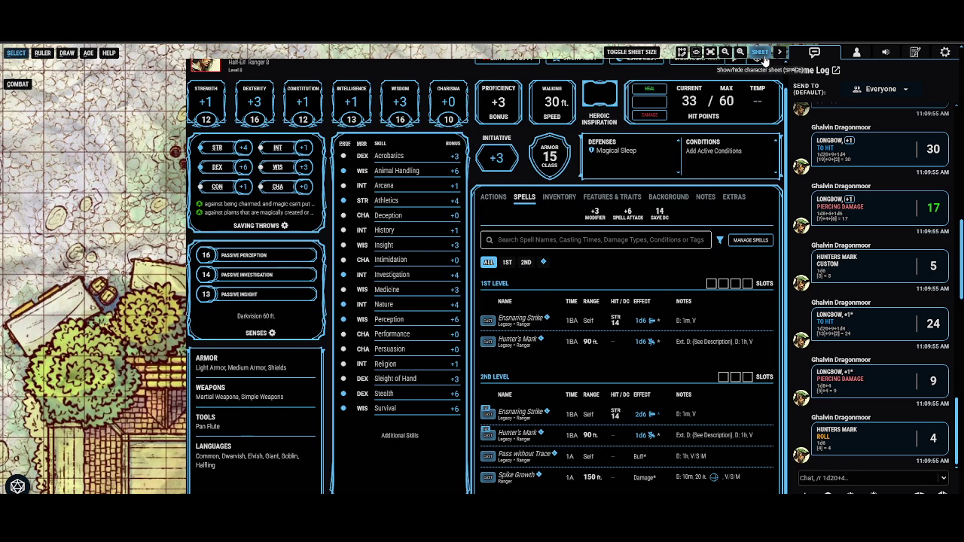
pyautogui.click(550, 479)
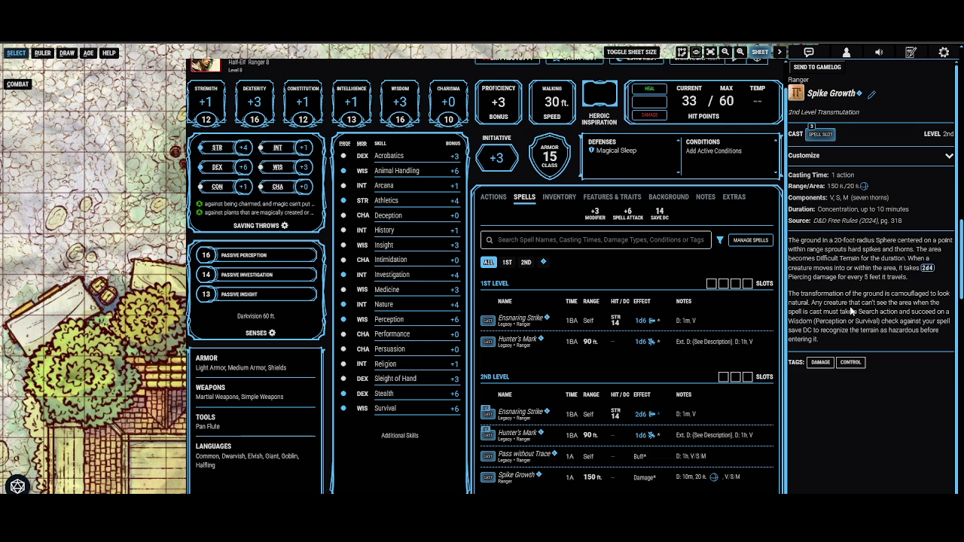
pyautogui.click(814, 69)
pyautogui.click(811, 54)
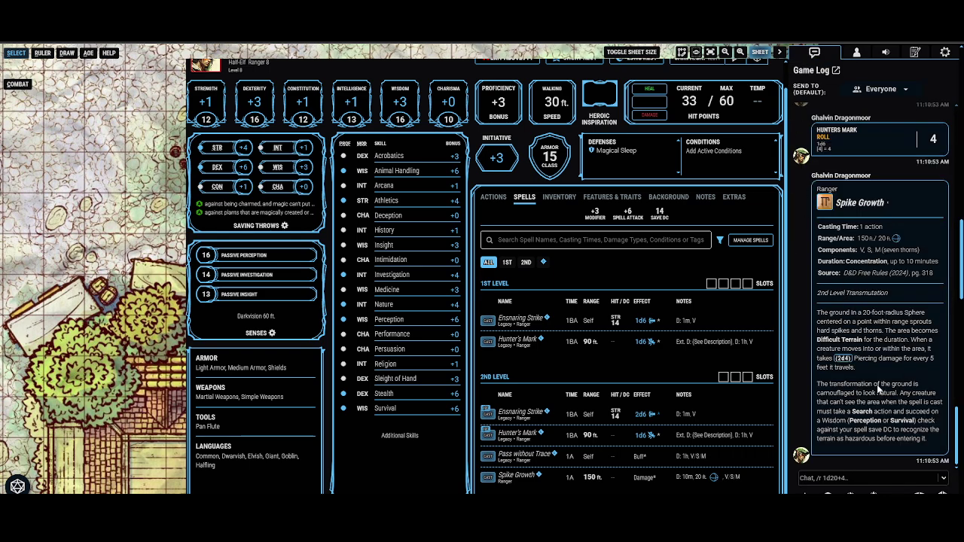
pyautogui.moveTo(864, 421)
# Step: Look through the character sheet's Extras, Background, Features & Traits and Actions sections, ending at Extras
pyautogui.click(731, 197)
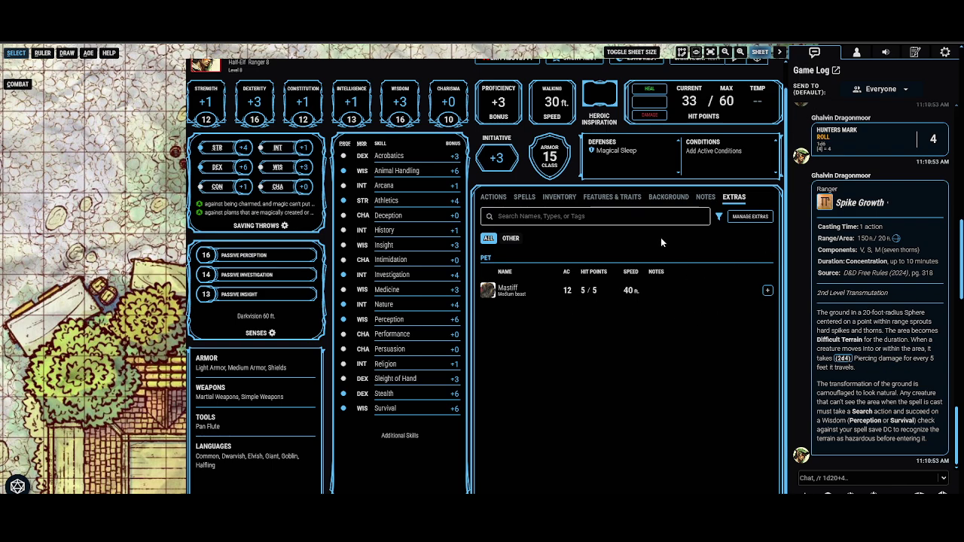
pyautogui.click(655, 198)
pyautogui.click(611, 196)
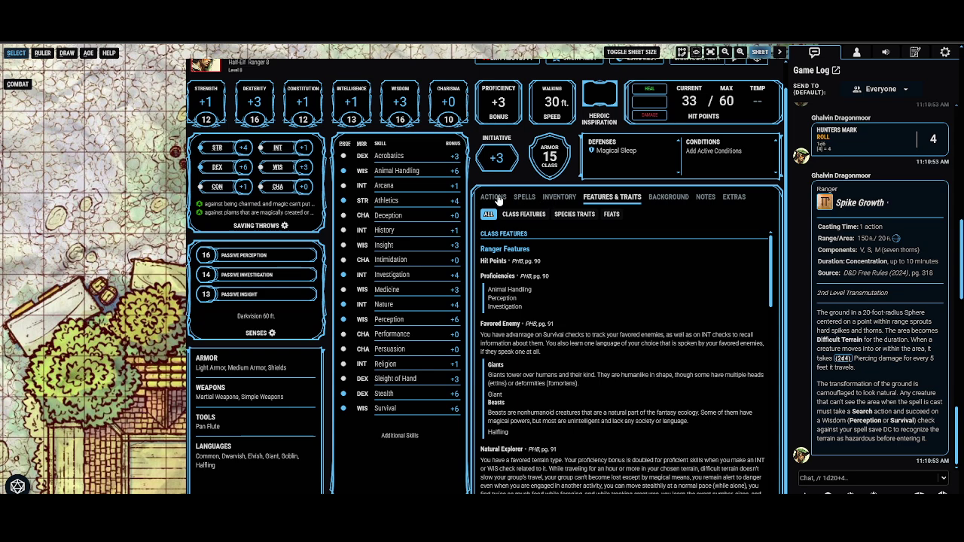
pyautogui.click(494, 196)
pyautogui.click(733, 198)
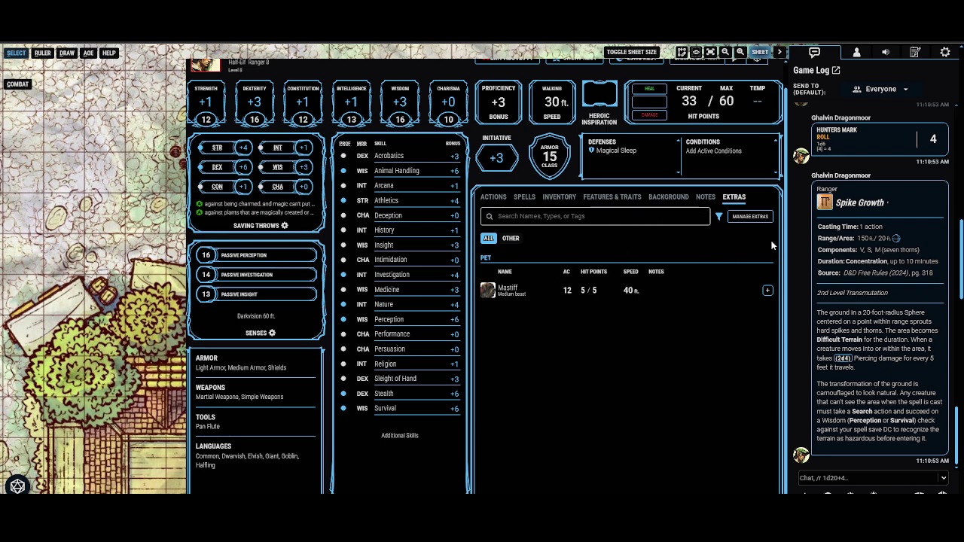
# Step: Open the extras management and look through the categories available for adding an extra
pyautogui.click(751, 217)
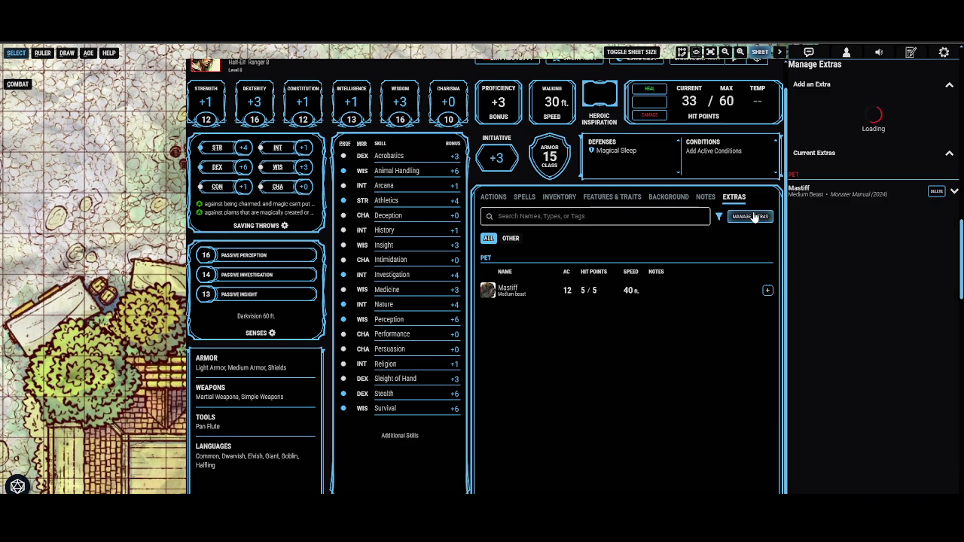
pyautogui.click(842, 110)
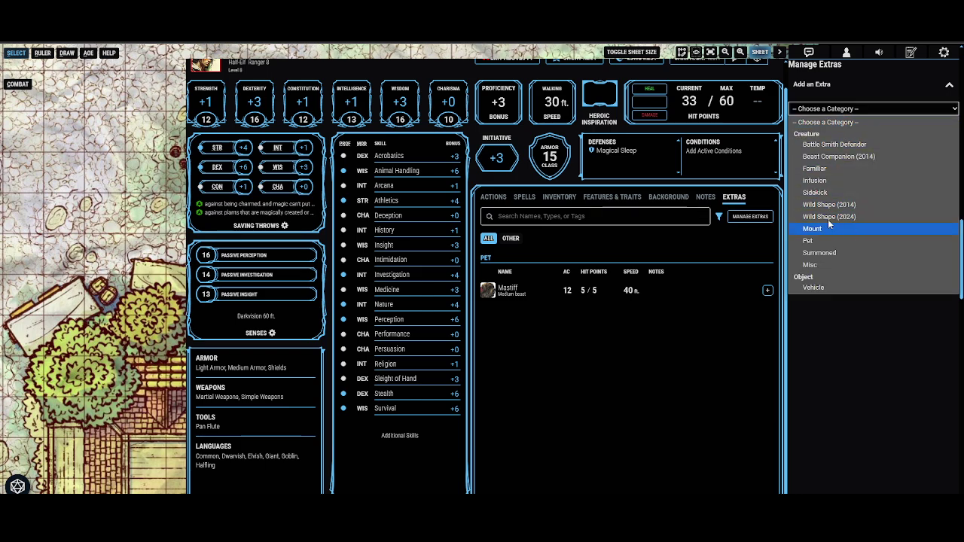
pyautogui.click(768, 341)
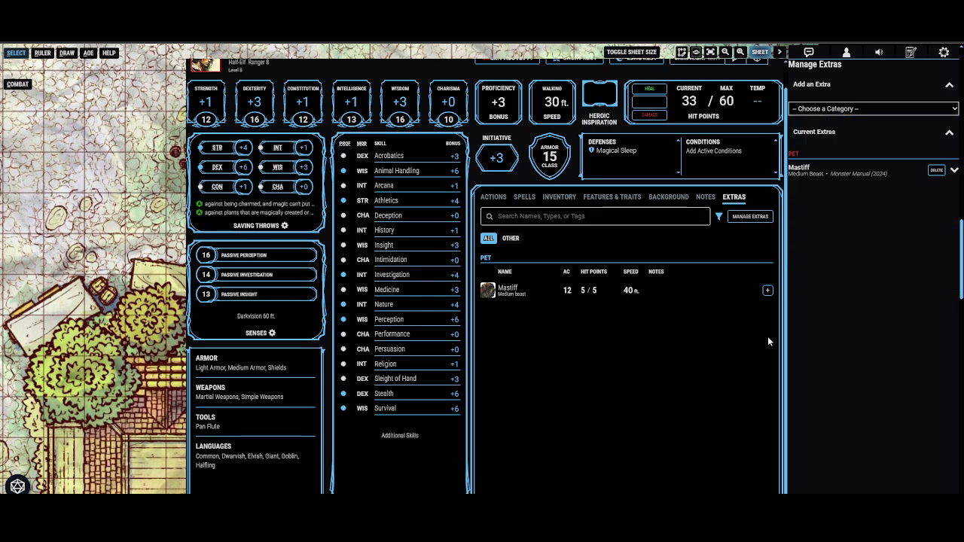
# Step: View the pet Mastiff's stat block and roll its Bite's 1d6 + 1 piercing damage into the game log
pyautogui.click(587, 291)
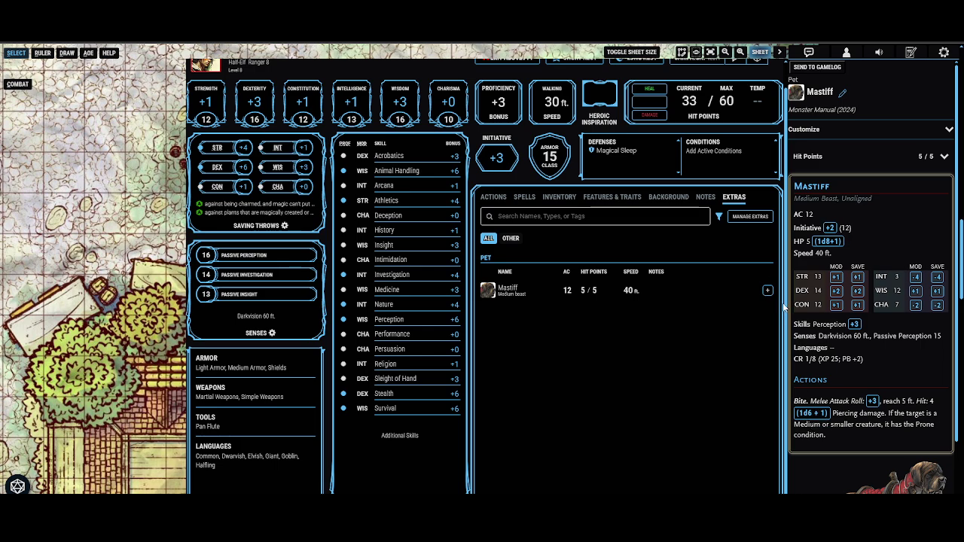
pyautogui.click(808, 54)
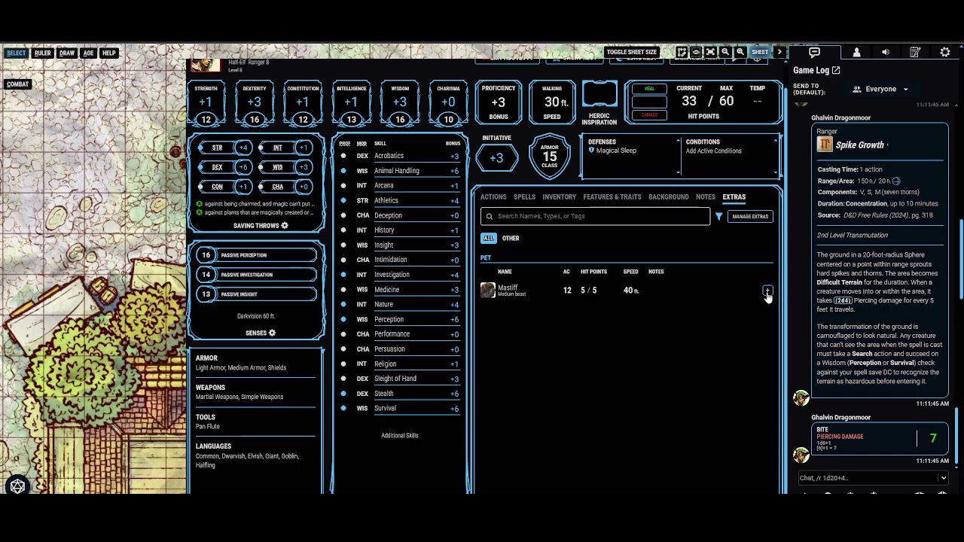
# Step: Add the Mastiff's token to the map from Extras, move it directly beside the ranger's token, and deselect it
pyautogui.click(757, 53)
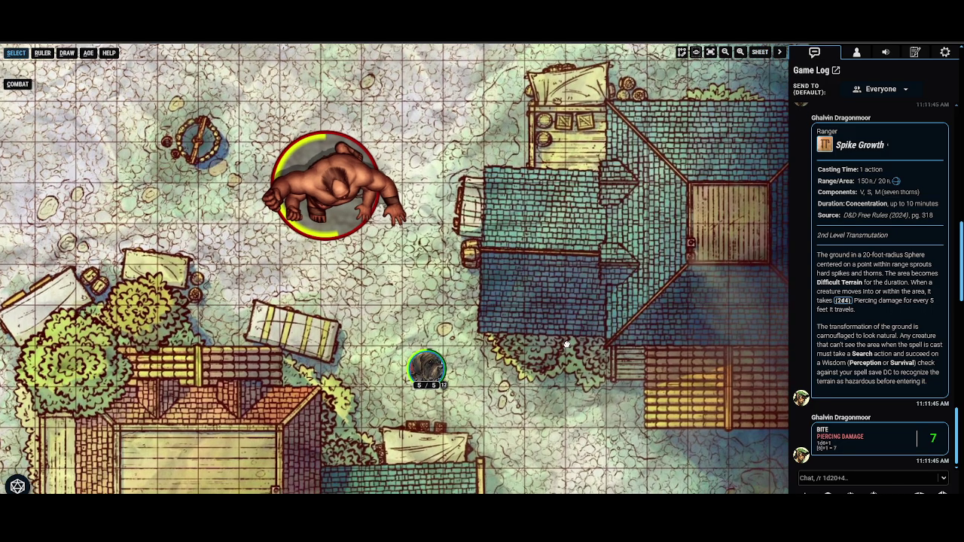
pyautogui.moveTo(567, 344); pyautogui.dragTo(460, 270)
pyautogui.moveTo(323, 305); pyautogui.dragTo(359, 311)
pyautogui.scroll(5, 360, 311)
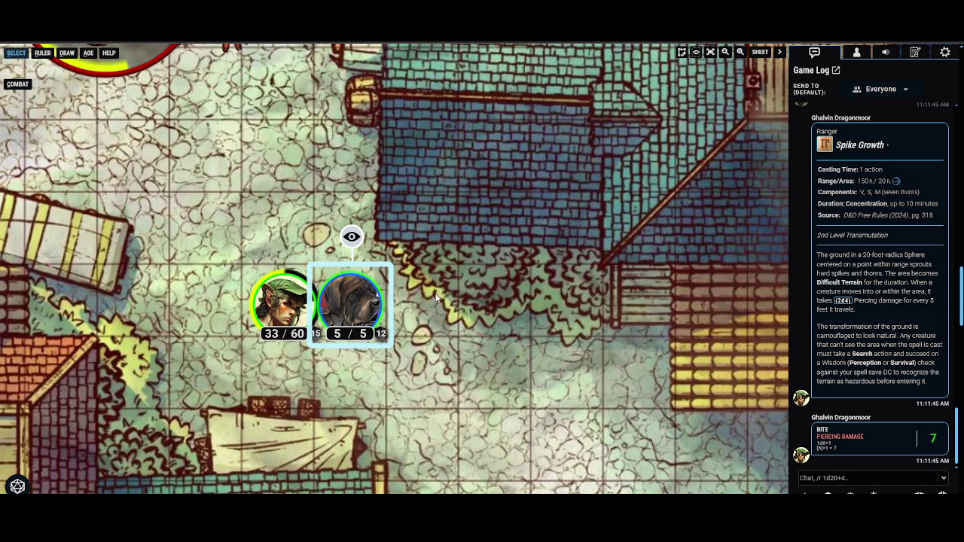
pyautogui.click(410, 294)
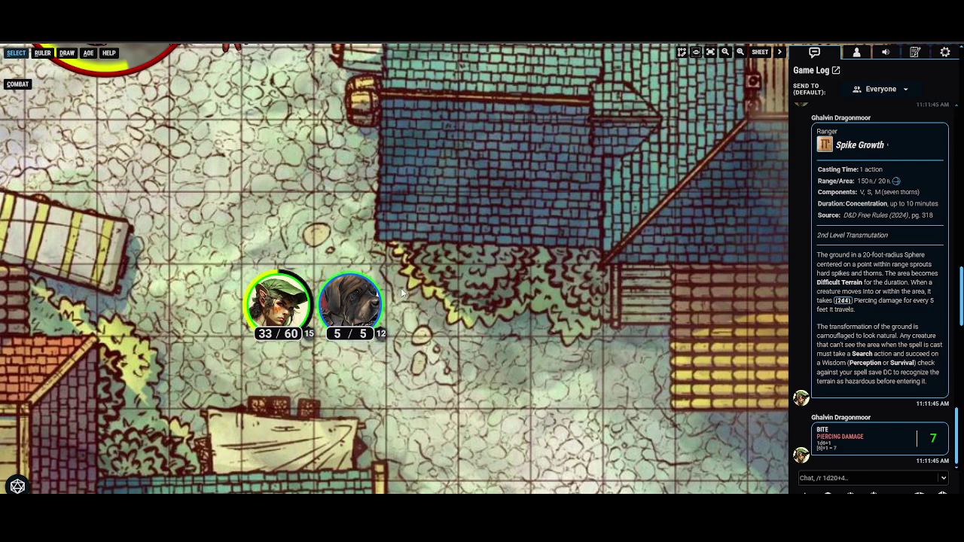
# Step: Open the Mastiff's stat block from its map token and separately roll its Bite's +3 attack and 1d6 + 1 damage
pyautogui.rightClick(359, 302)
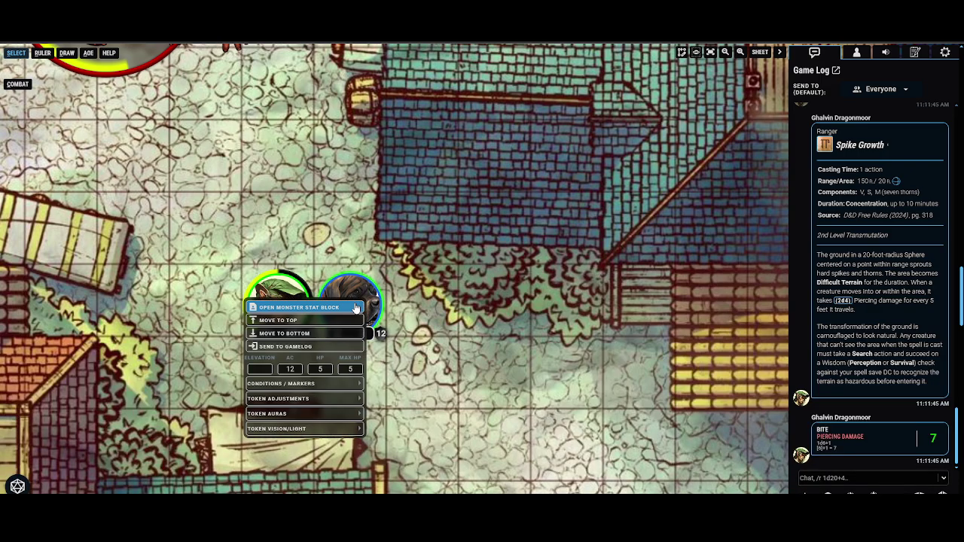
pyautogui.rightClick(364, 292)
pyautogui.click(364, 294)
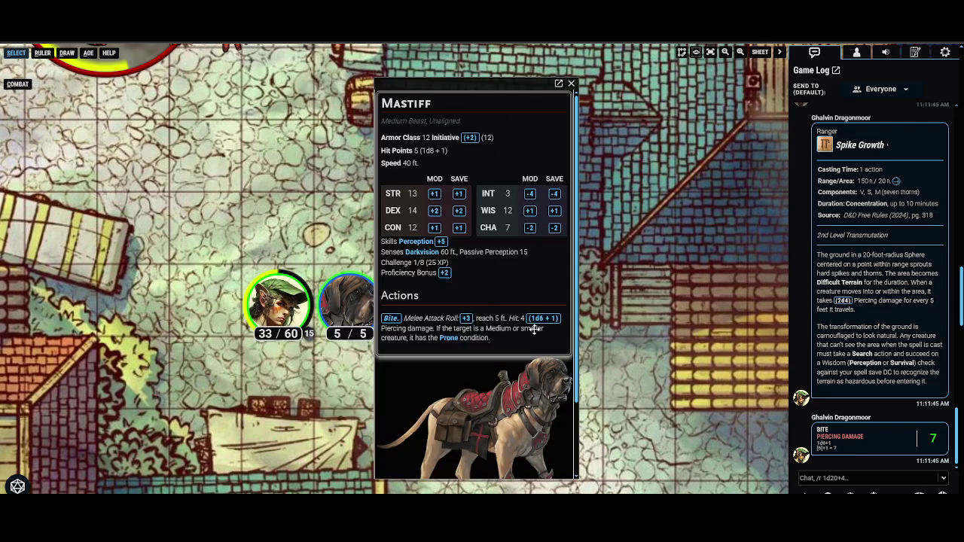
pyautogui.scroll(-1, 504, 337)
pyautogui.scroll(1, 505, 337)
pyautogui.moveTo(445, 337)
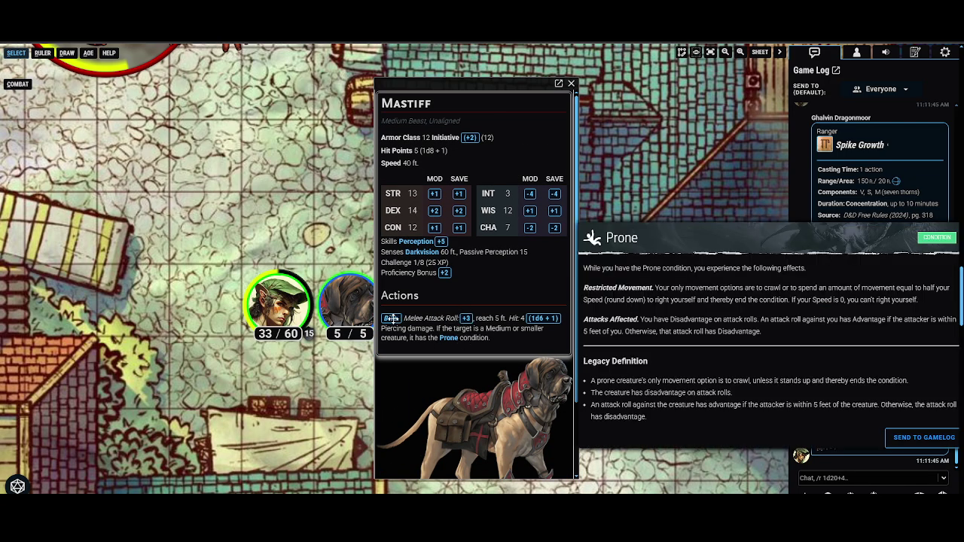
pyautogui.click(466, 319)
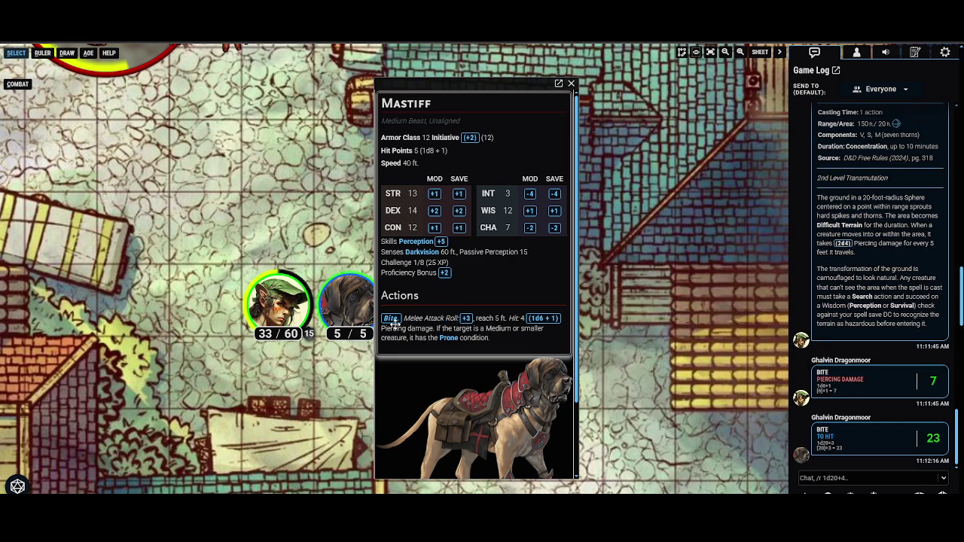
pyautogui.click(543, 321)
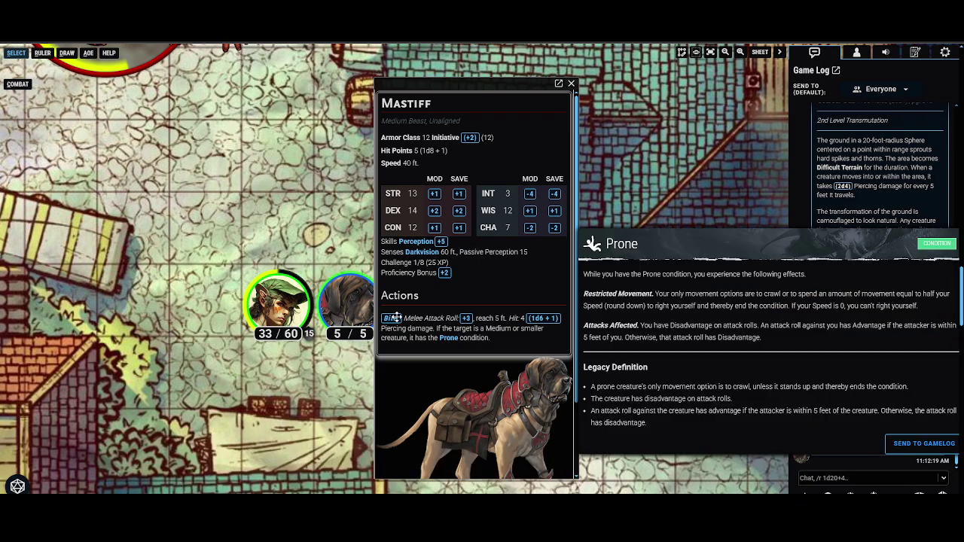
# Step: Reposition the Mastiff's stat block, view its Prone condition details, and roll the Bite's attack and damage together
pyautogui.moveTo(461, 91); pyautogui.dragTo(478, 85)
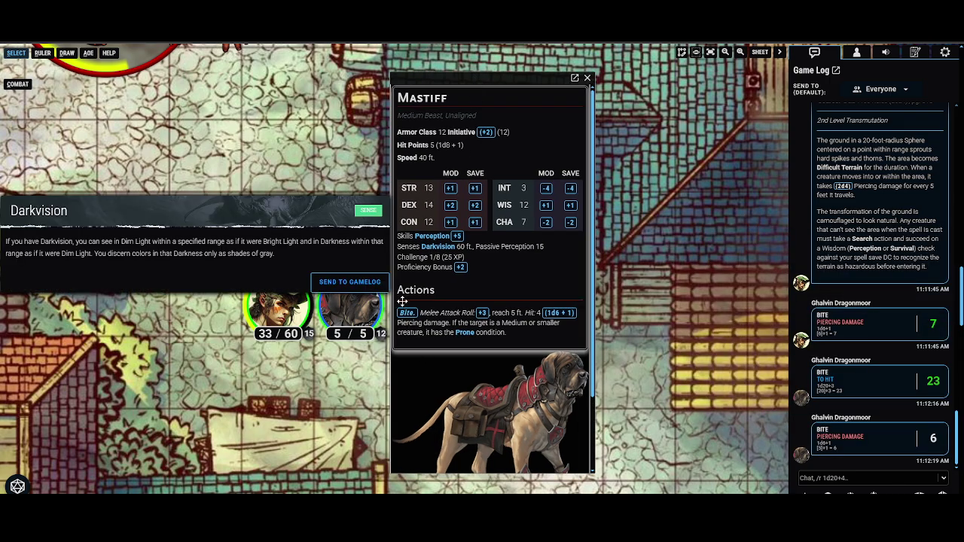
pyautogui.moveTo(464, 332)
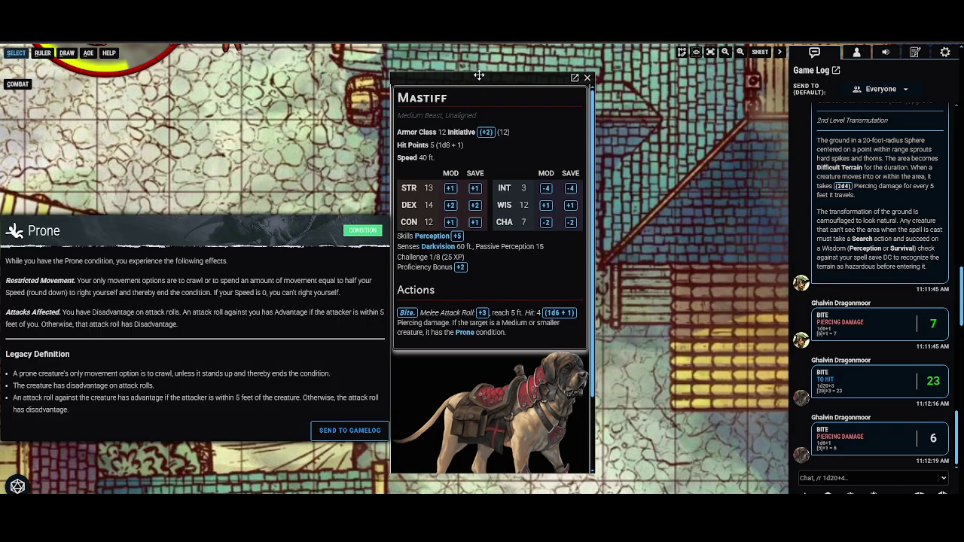
pyautogui.moveTo(479, 77); pyautogui.dragTo(491, 80)
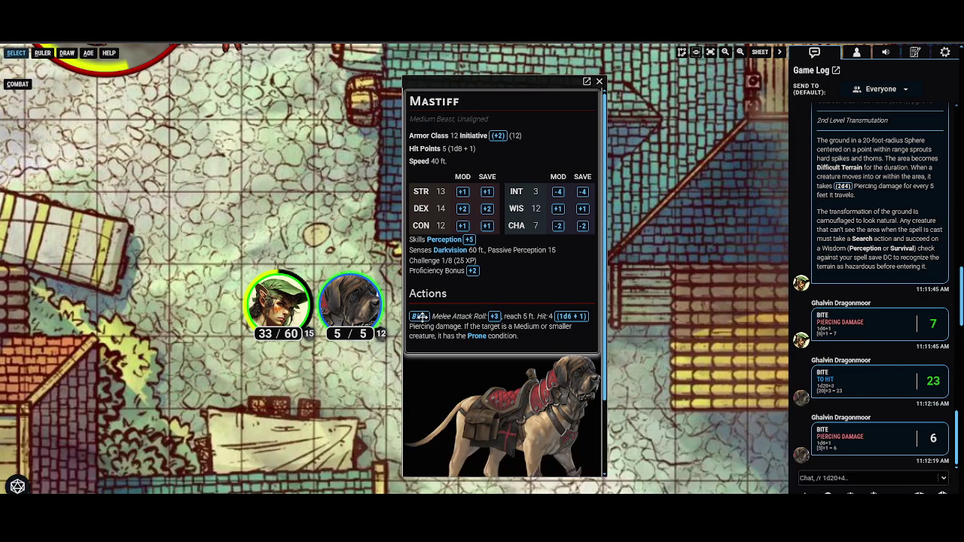
pyautogui.click(420, 316)
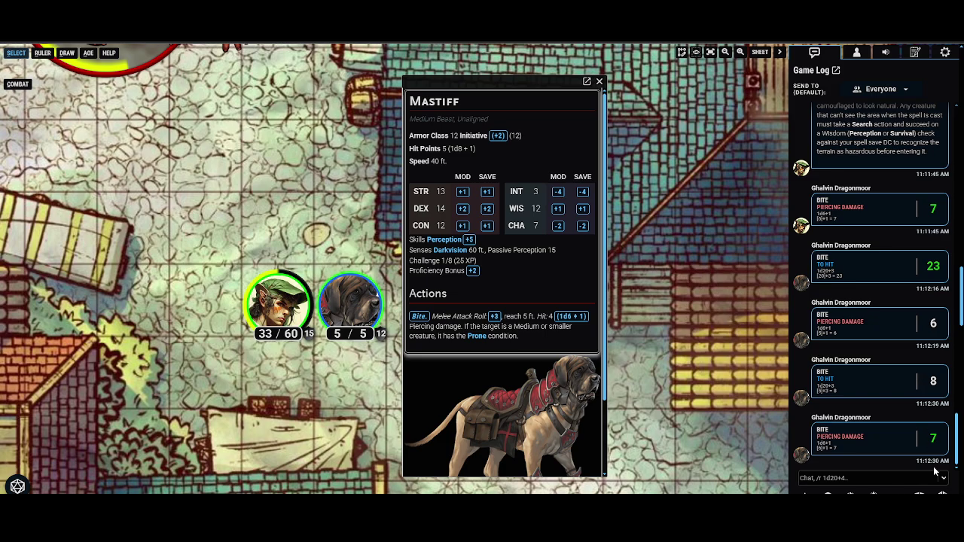
# Step: Close the Mastiff's stat block and delete its token from the map
pyautogui.click(599, 83)
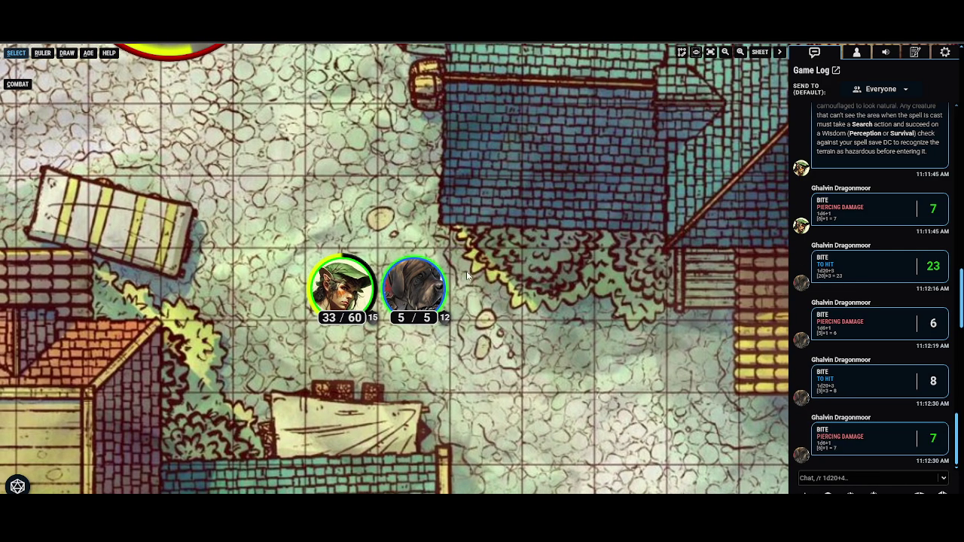
pyautogui.click(418, 284)
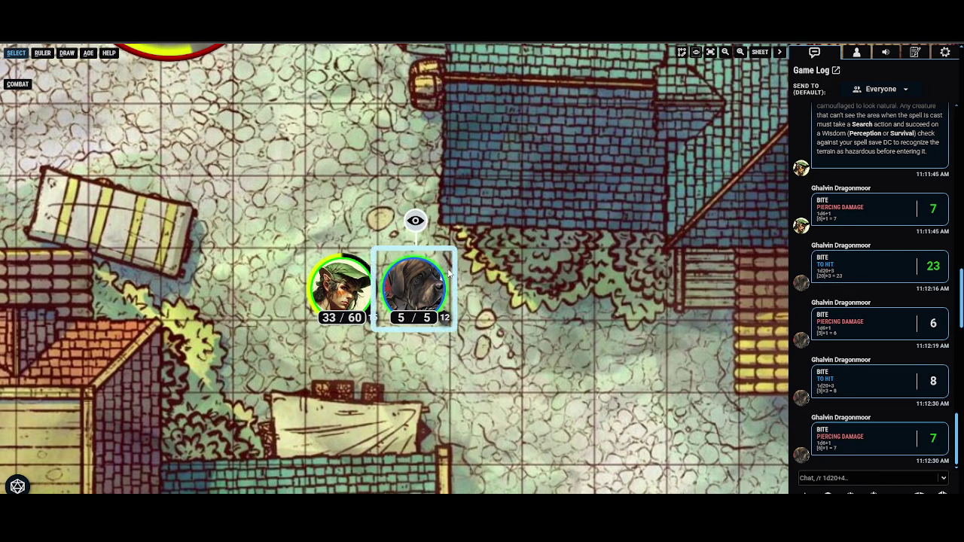
pyautogui.press('Delete')
# Step: Enable token auras on the ranger's token and set the aura animation to Static Blur
pyautogui.click(359, 292)
pyautogui.rightClick(358, 292)
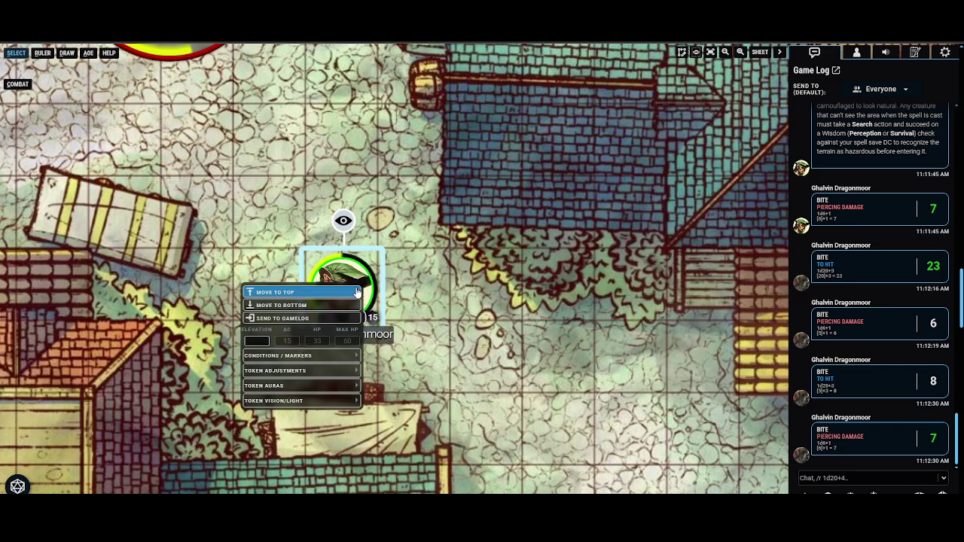
pyautogui.moveTo(325, 389)
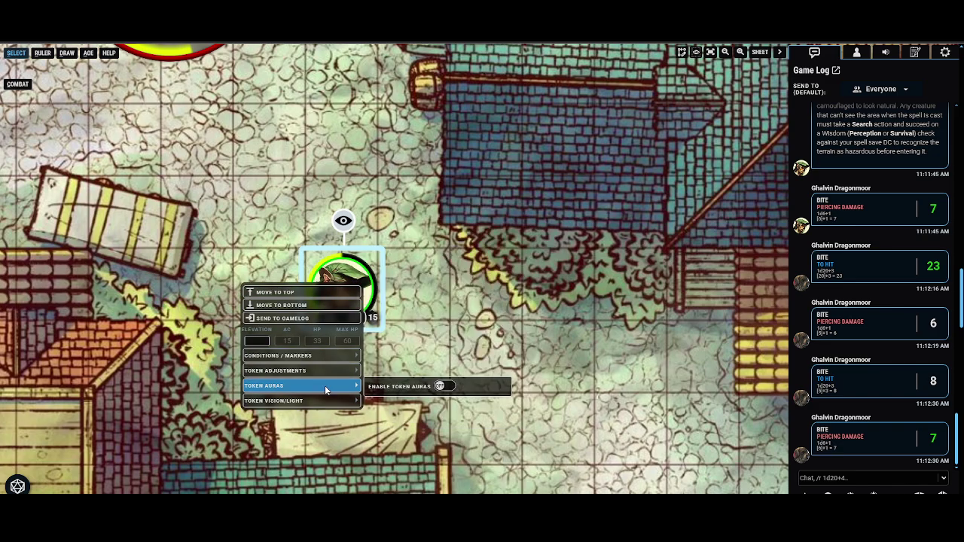
pyautogui.click(442, 387)
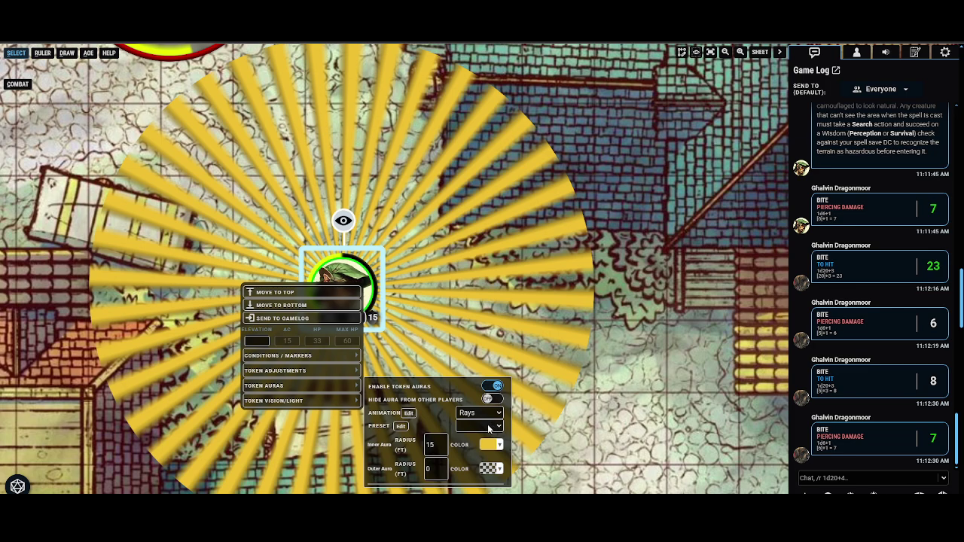
pyautogui.click(482, 412)
pyautogui.click(482, 173)
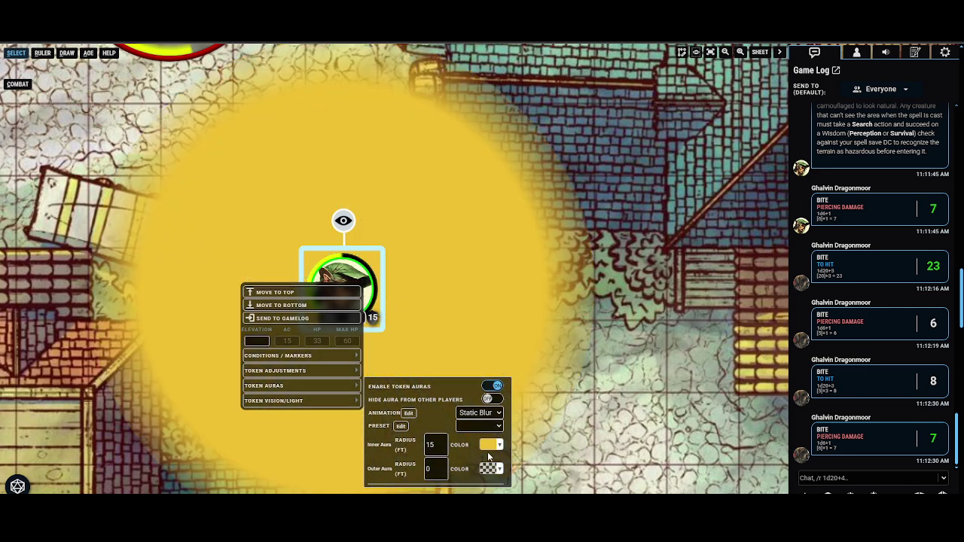
# Step: Set the aura animation to None and reduce the inner aura's yellow colour to about 0.29 opacity
pyautogui.click(491, 415)
pyautogui.click(495, 171)
pyautogui.click(491, 444)
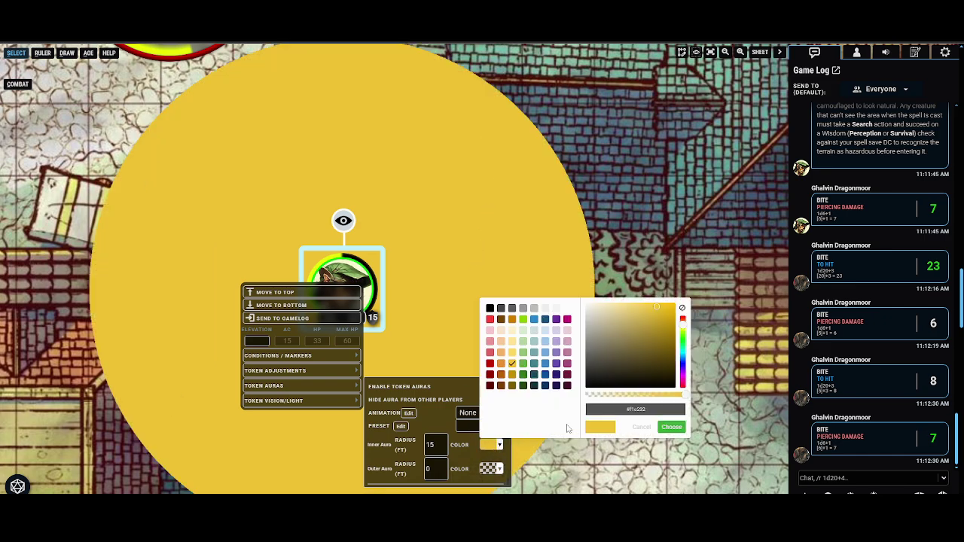
pyautogui.moveTo(638, 398); pyautogui.dragTo(614, 398)
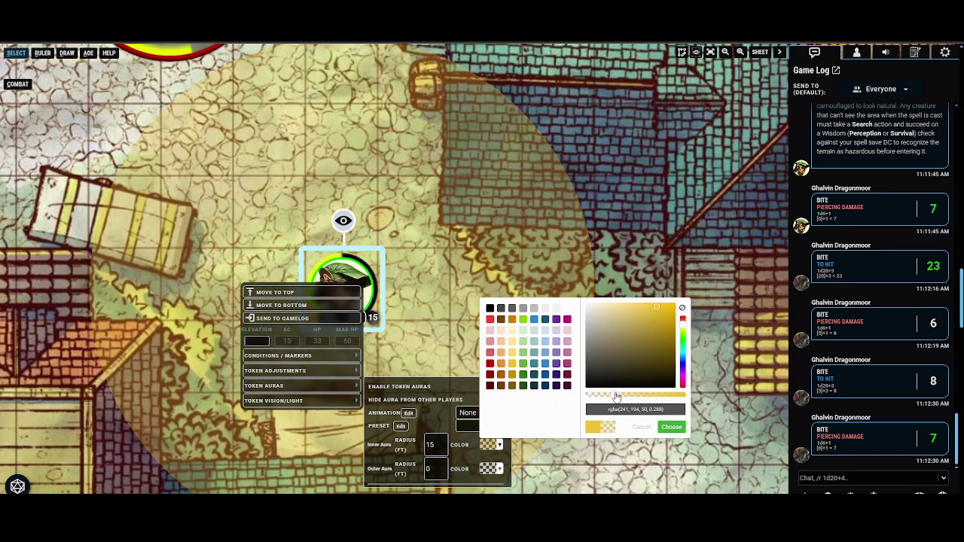
pyautogui.click(670, 427)
# Step: Apply the Paladin (10/0) aura preset to the ranger's token, followed by the Spirit Guardians (15/0) preset
pyautogui.click(499, 427)
pyautogui.click(508, 463)
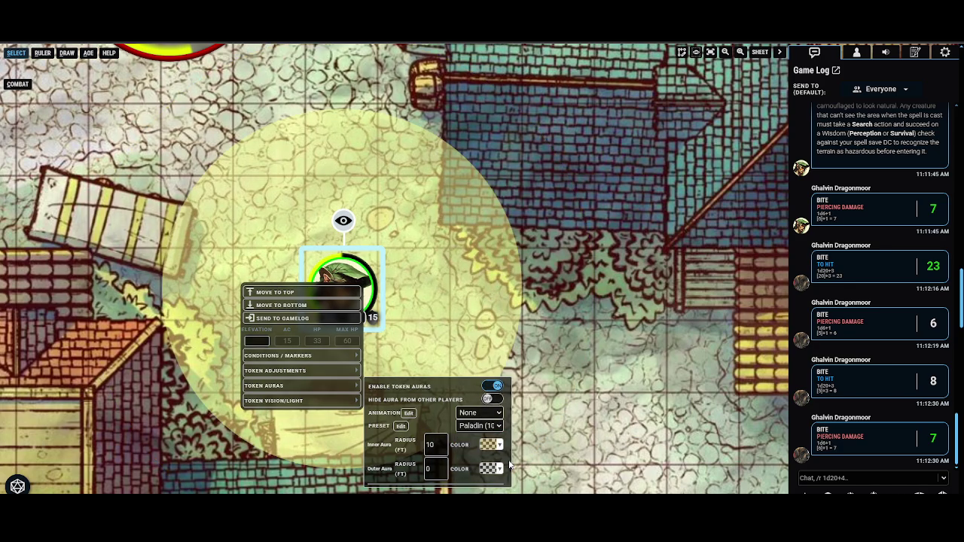
pyautogui.click(494, 428)
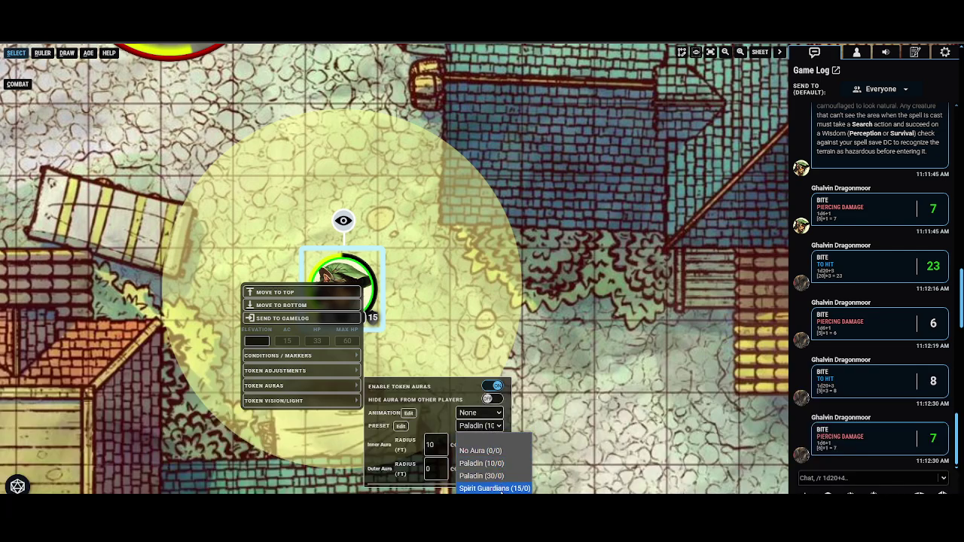
pyautogui.click(494, 488)
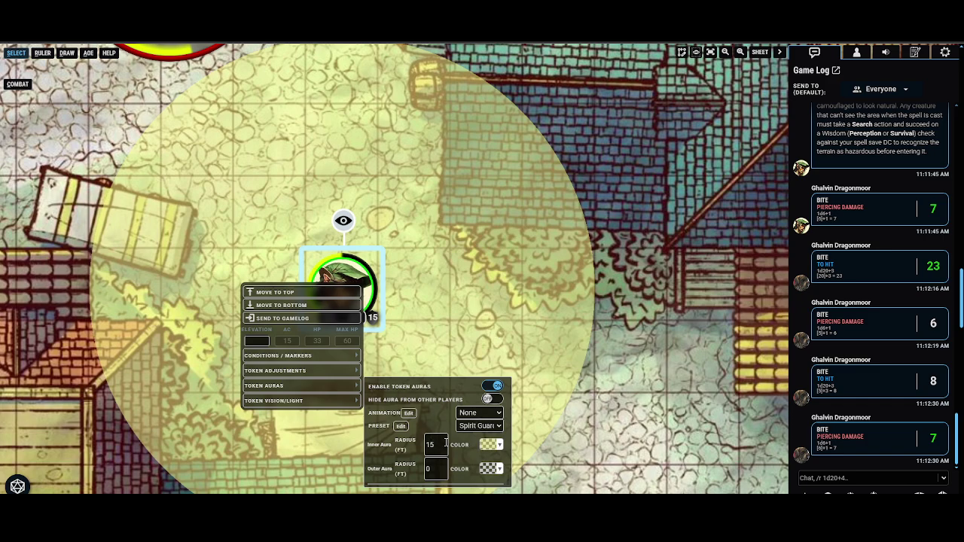
# Step: Try a translucent grey-blue inner aura colour, and settle on black at about 0.44 opacity
pyautogui.click(494, 444)
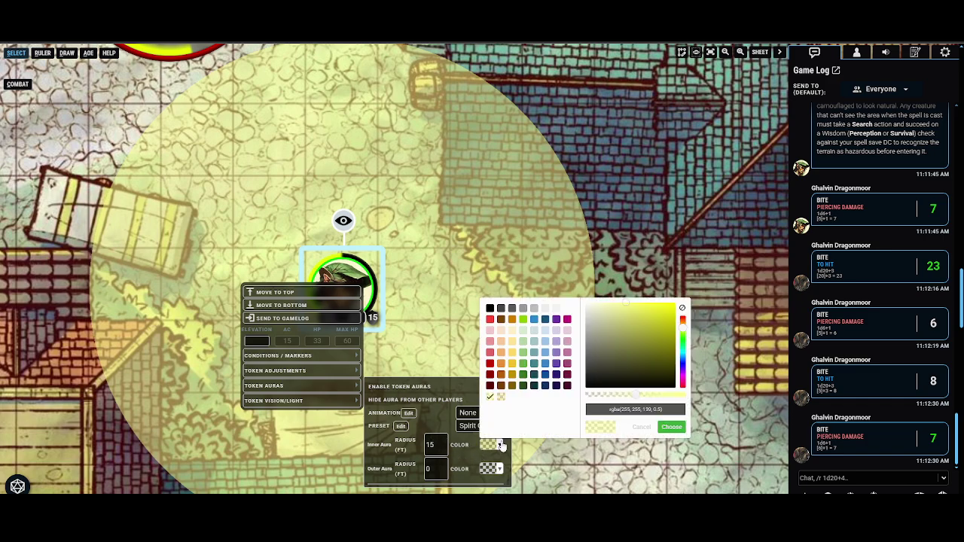
pyautogui.click(535, 357)
pyautogui.click(625, 396)
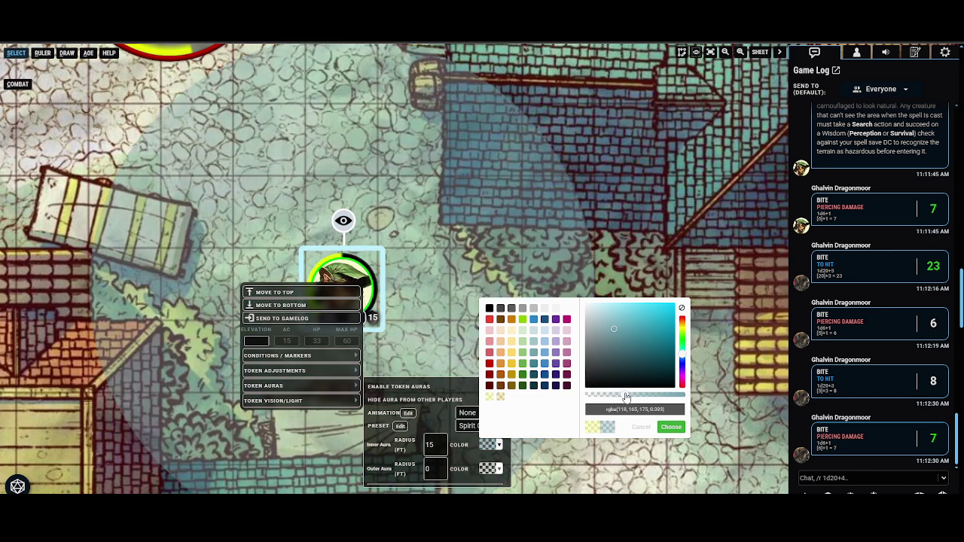
pyautogui.click(489, 309)
pyautogui.click(630, 396)
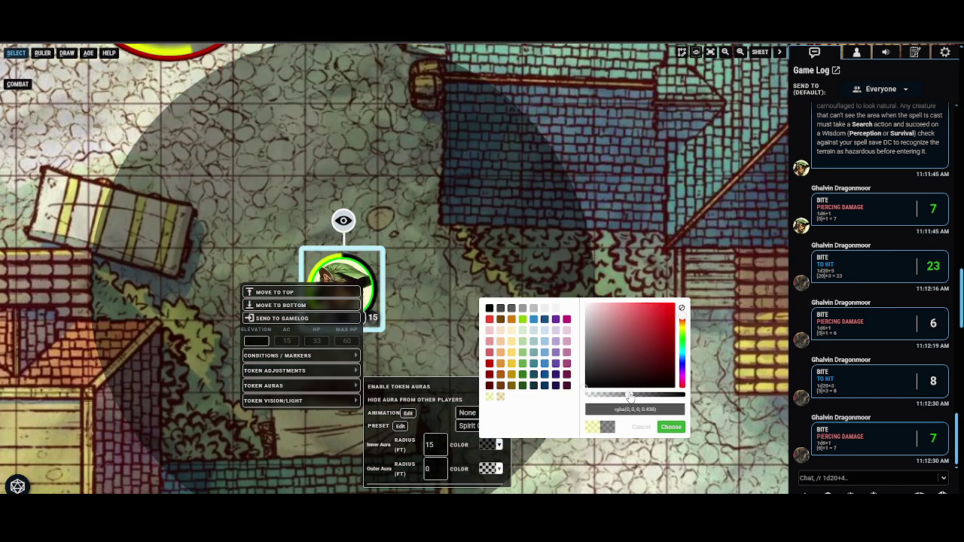
pyautogui.click(671, 427)
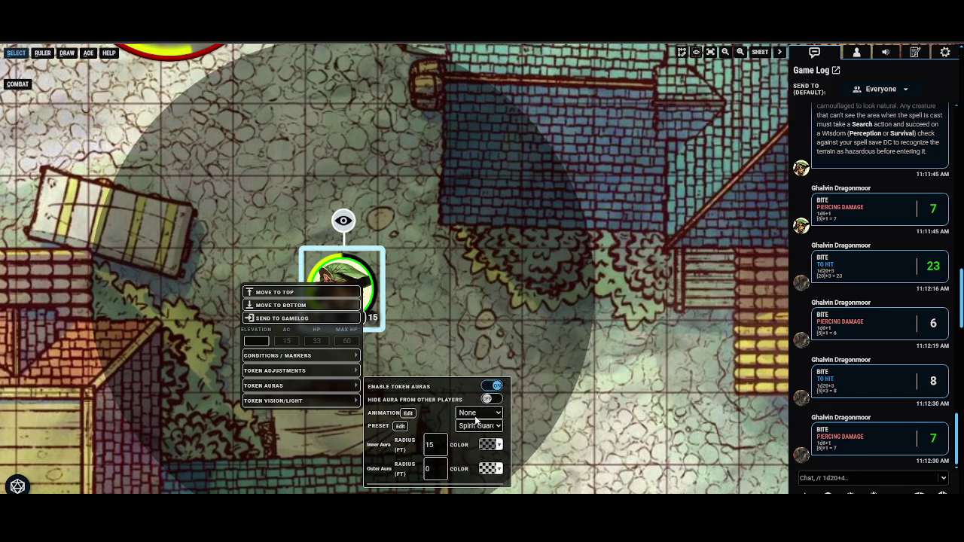
# Step: Toggle hiding the aura from other players on and off, and view the custom aura animations list with its transparency masks
pyautogui.click(494, 401)
pyautogui.click(495, 401)
pyautogui.click(409, 414)
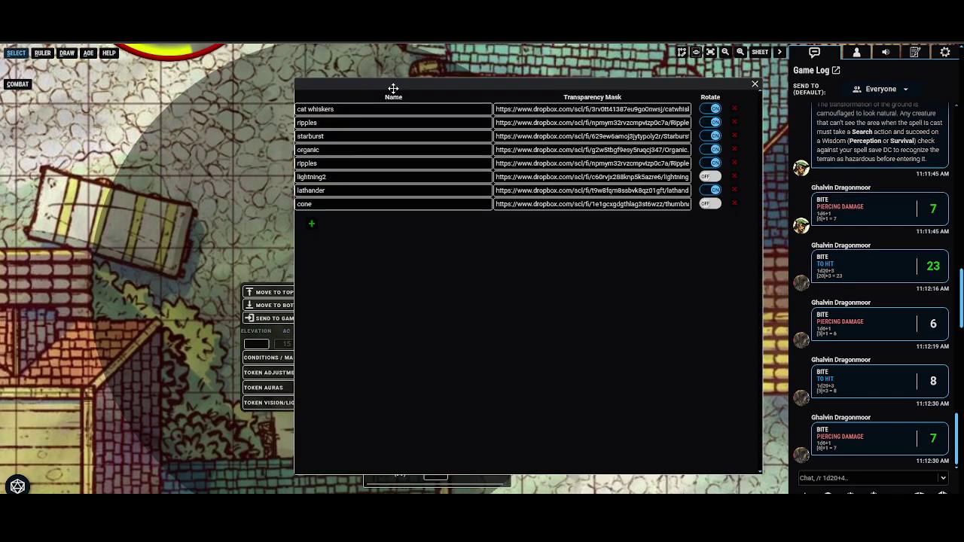
pyautogui.moveTo(393, 88); pyautogui.dragTo(503, 88)
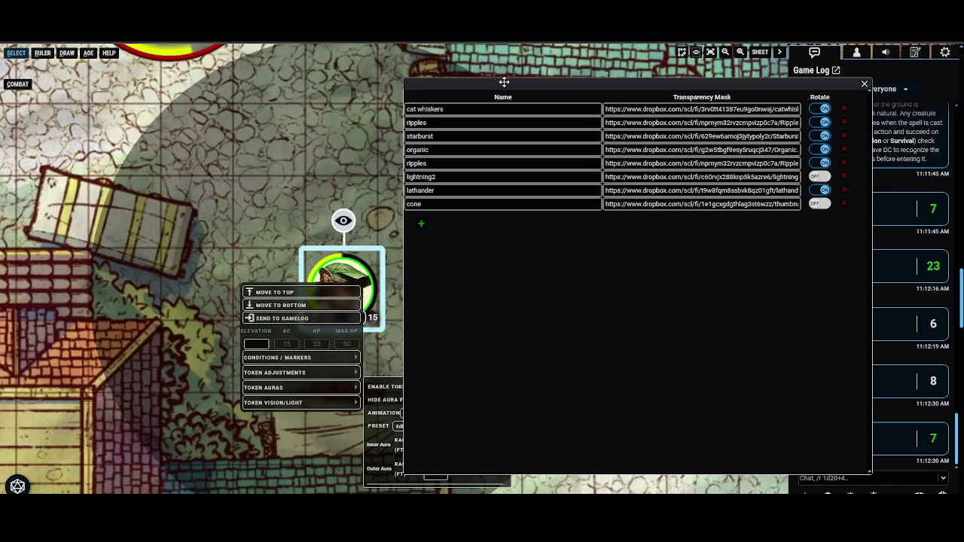
pyautogui.click(863, 85)
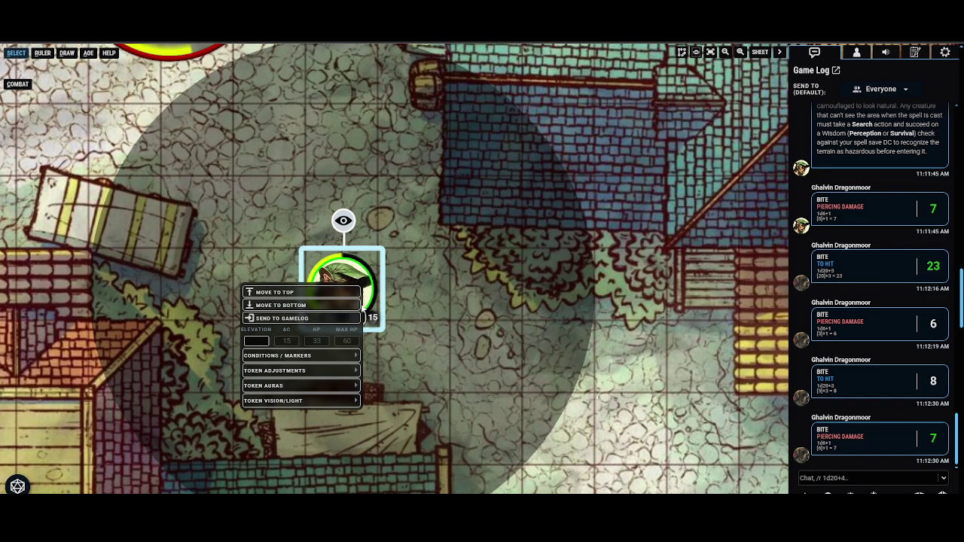
# Step: Set the ranger's aura animation to lathander and its inner aura colour to opaque golden yellow
pyautogui.moveTo(350, 378)
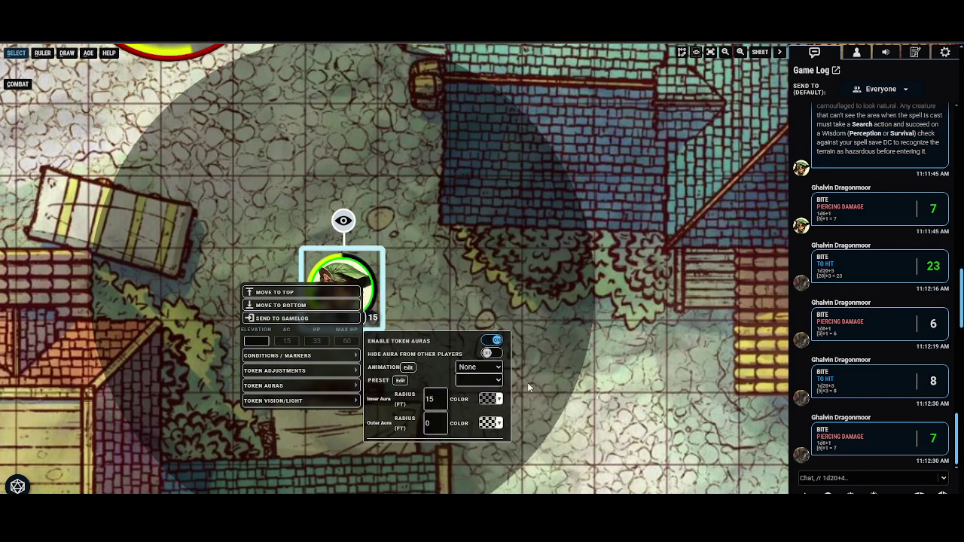
pyautogui.click(475, 372)
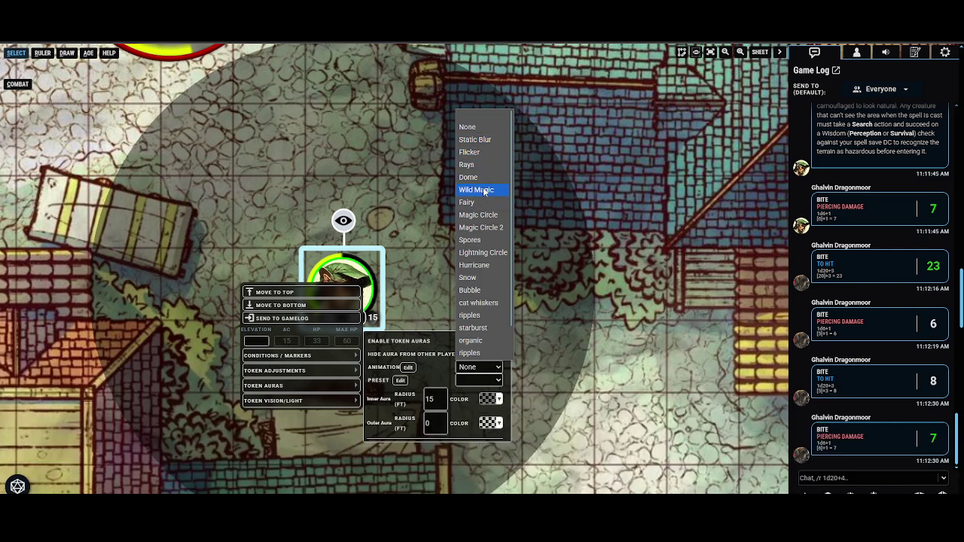
pyautogui.click(471, 338)
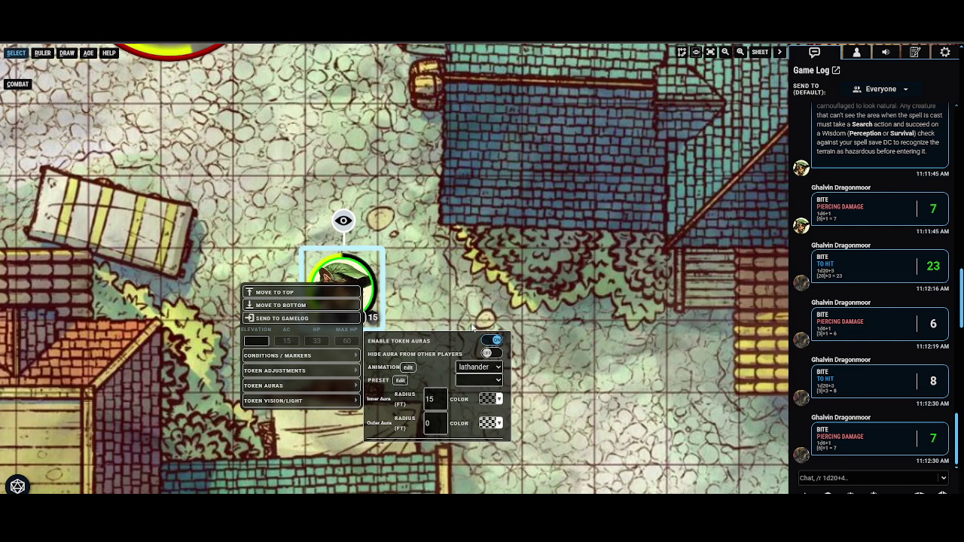
pyautogui.click(488, 399)
pyautogui.click(513, 320)
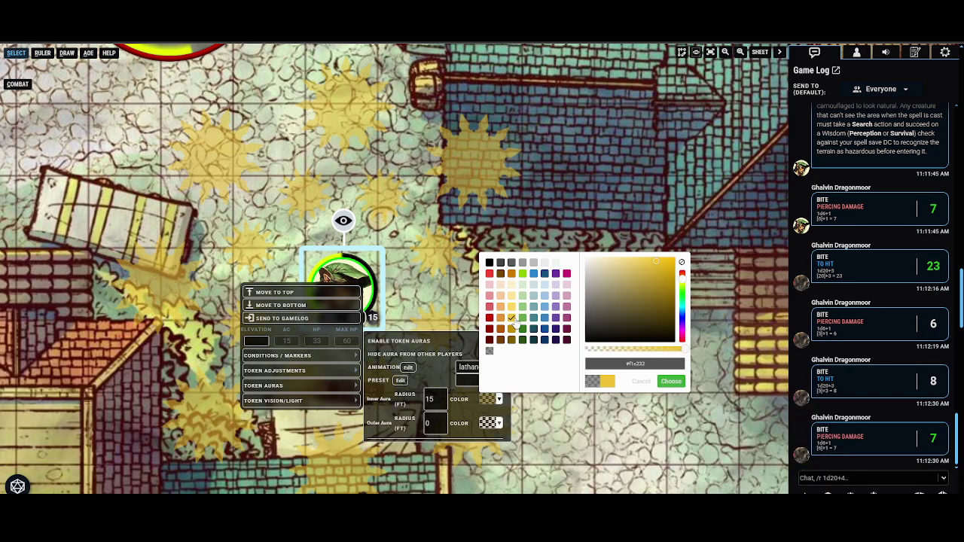
pyautogui.click(662, 384)
# Step: Turn off Disable DDB Dice Where Possible in the AboveVTT performance settings
pyautogui.click(945, 53)
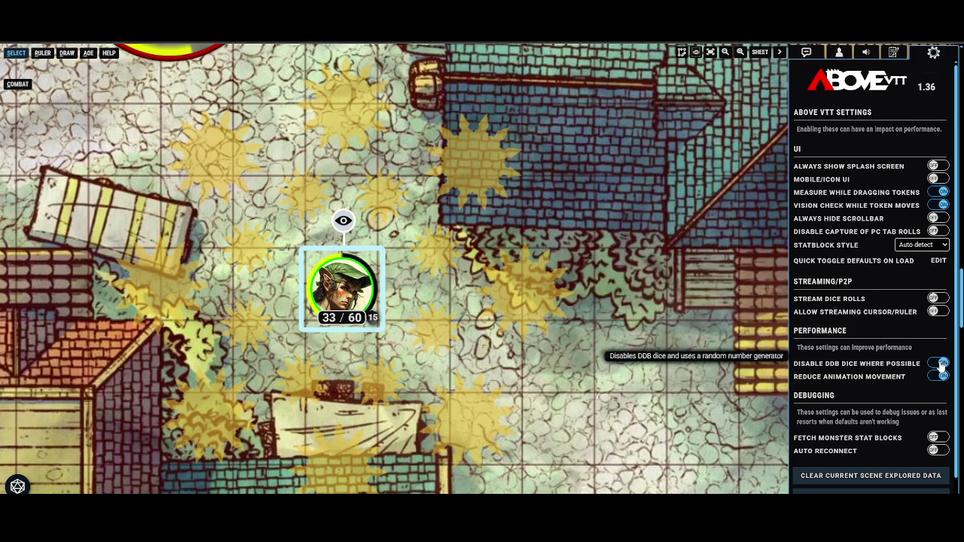
pyautogui.click(942, 364)
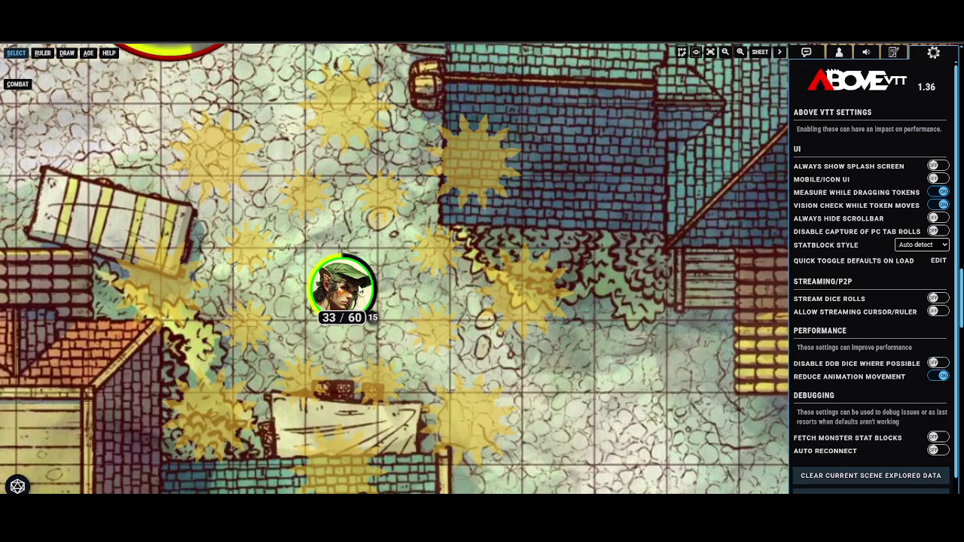
# Step: Change the ranger token's aura animation to Rays
pyautogui.rightClick(359, 311)
pyautogui.moveTo(339, 383)
pyautogui.click(481, 364)
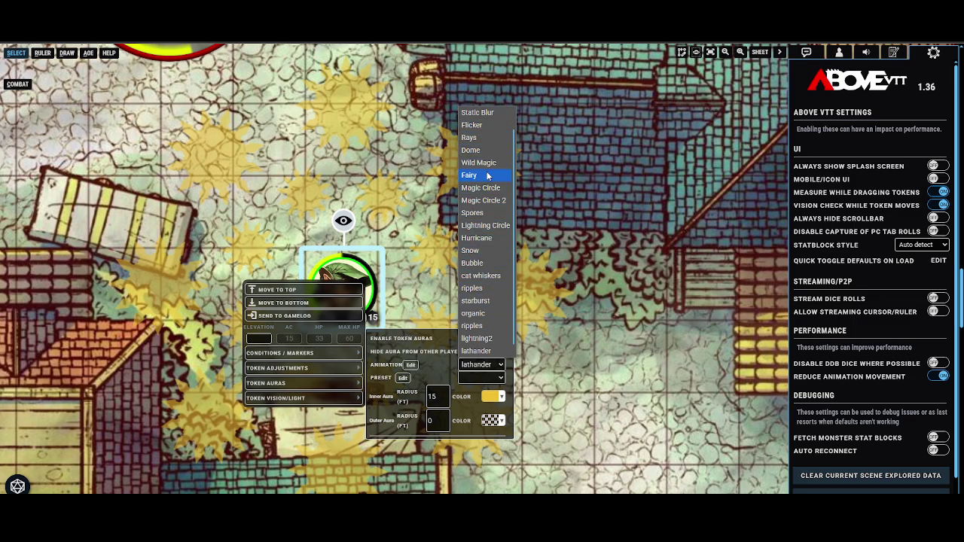
pyautogui.click(475, 137)
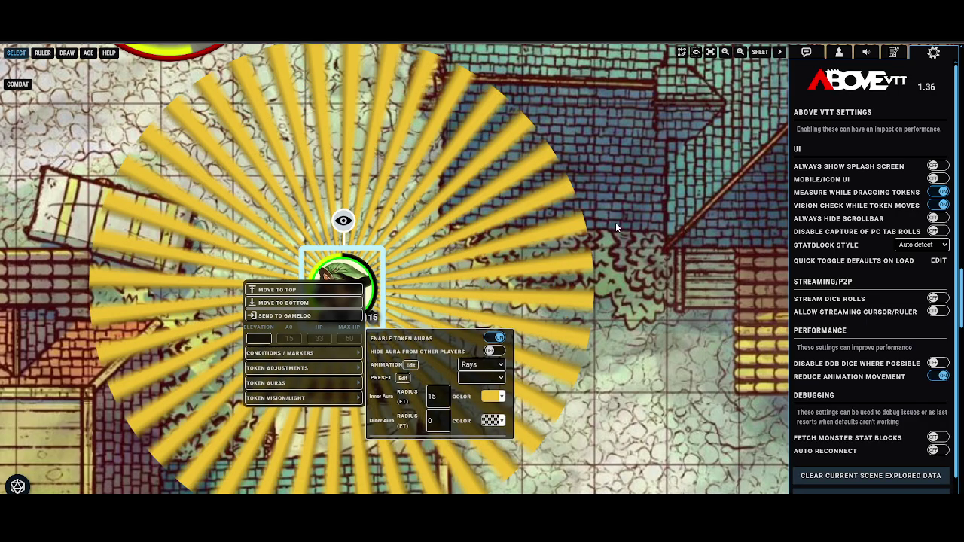
pyautogui.click(615, 222)
pyautogui.click(343, 286)
pyautogui.rightClick(342, 286)
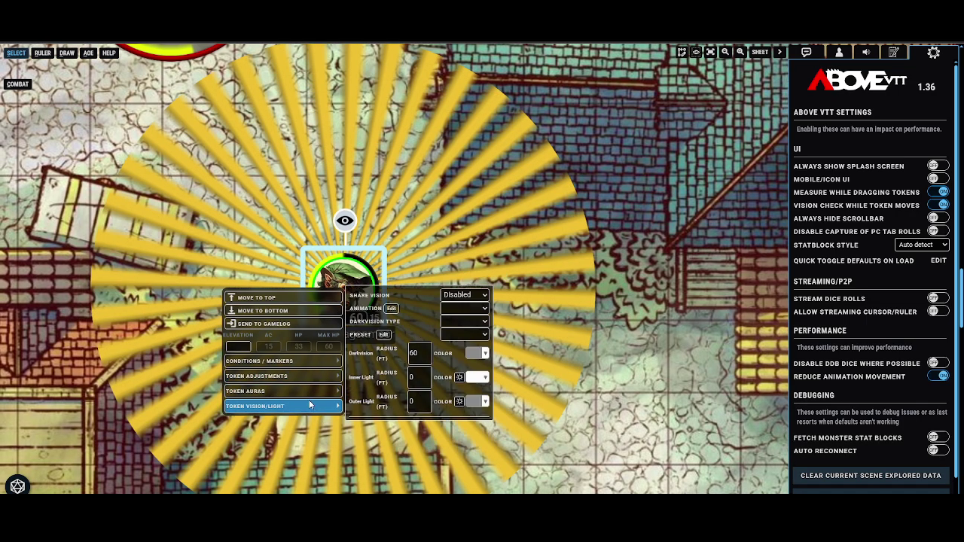
pyautogui.moveTo(311, 392)
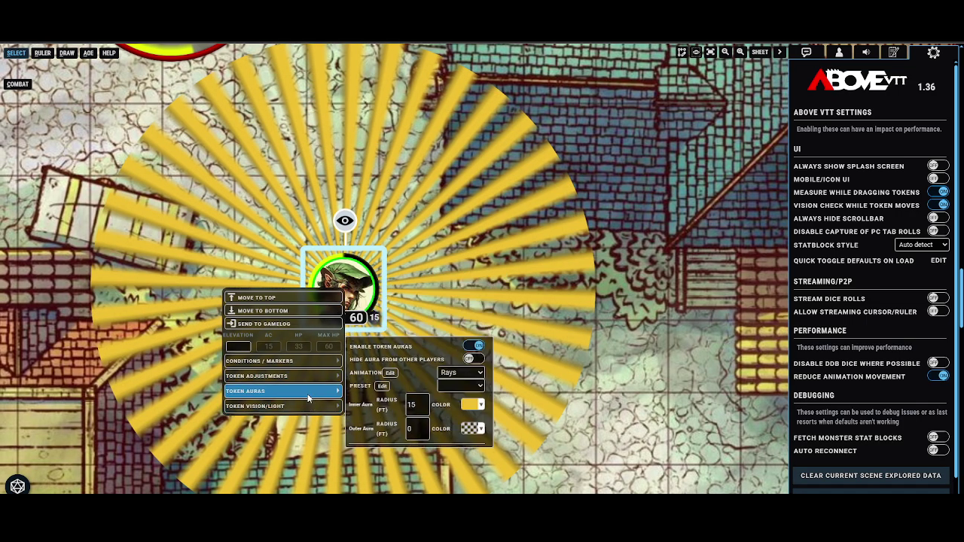
pyautogui.click(474, 372)
pyautogui.click(687, 355)
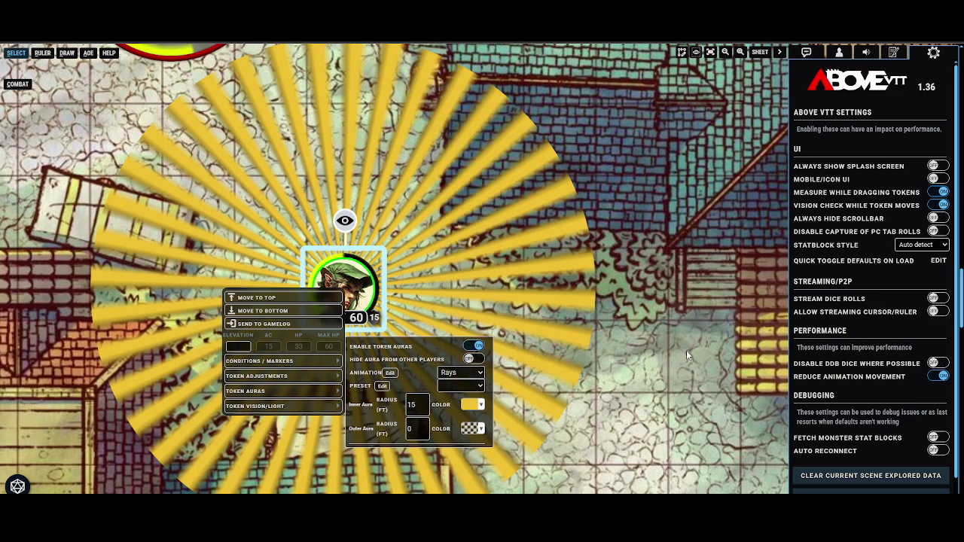
# Step: Turn off Reduce Animation Movement and turn on Disable DDB Dice Where Possible in the performance settings
pyautogui.click(938, 376)
pyautogui.click(938, 363)
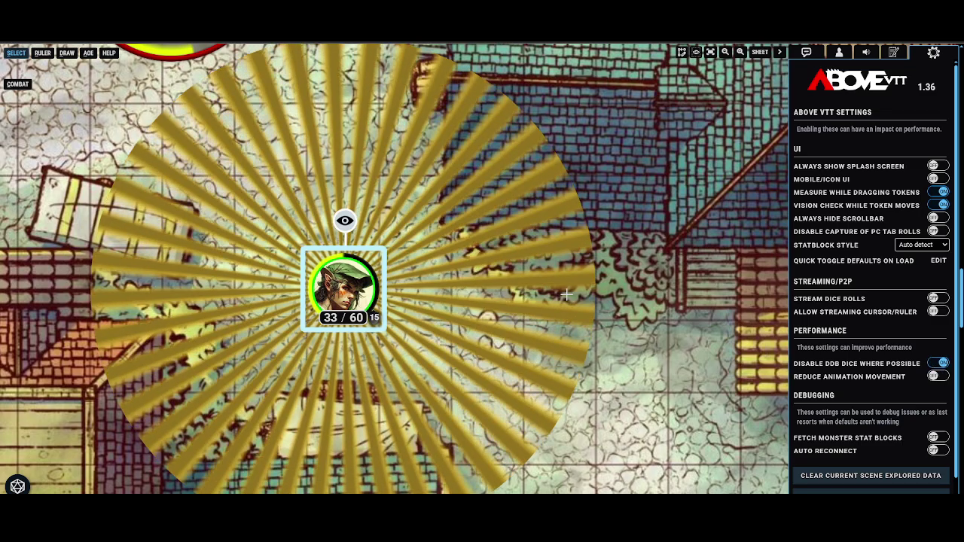
pyautogui.moveTo(345, 288); pyautogui.dragTo(357, 286)
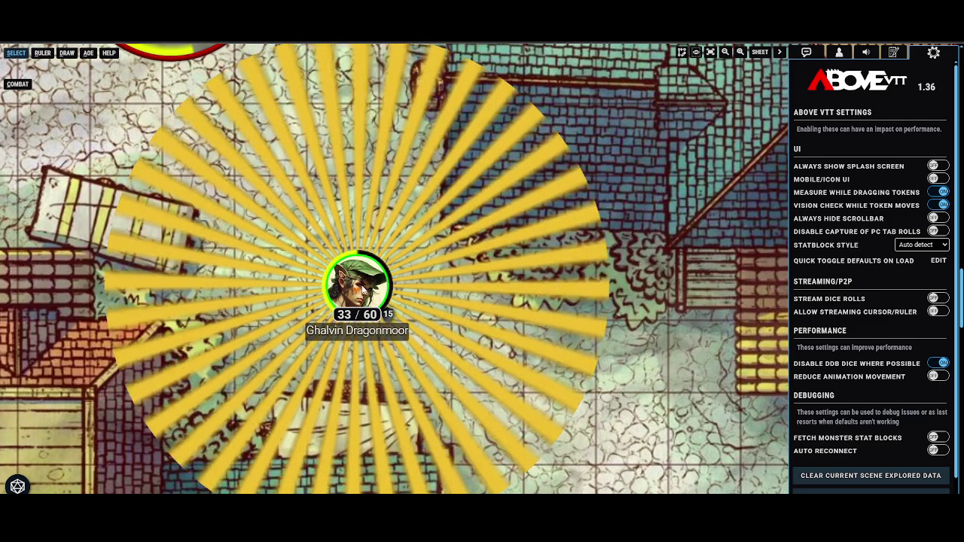
# Step: Turn on Reduce Animation Movement in the performance settings and nudge the ranger token slightly across the map
pyautogui.click(941, 376)
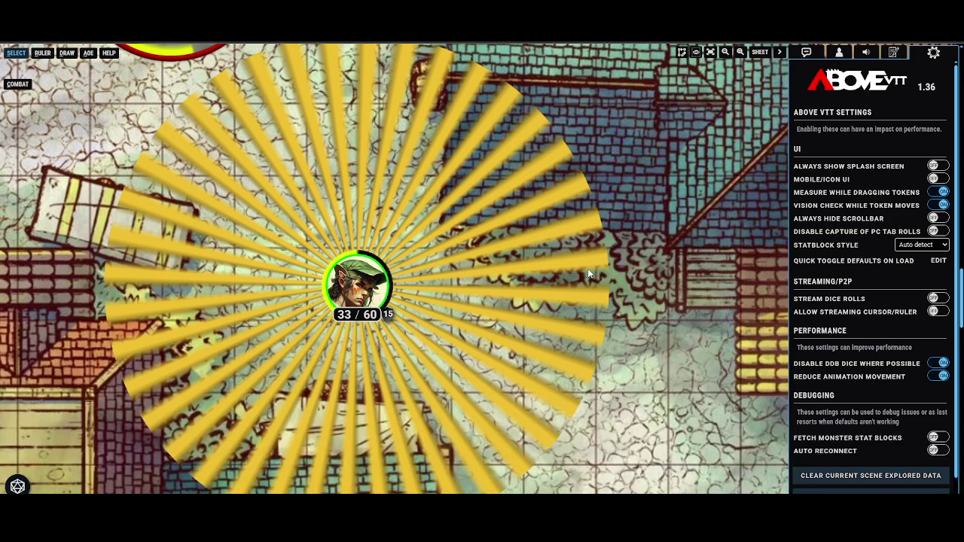
pyautogui.moveTo(619, 255); pyautogui.dragTo(629, 253)
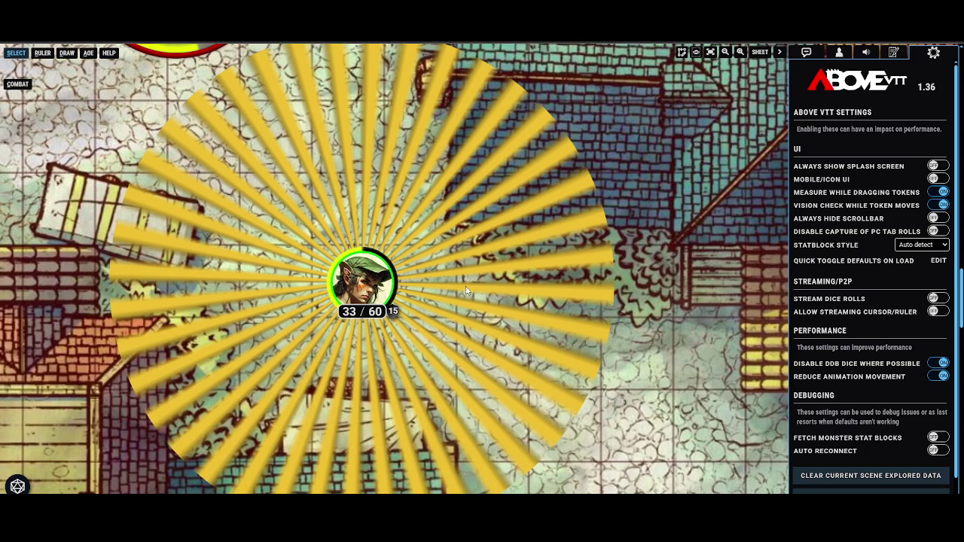
pyautogui.click(380, 280)
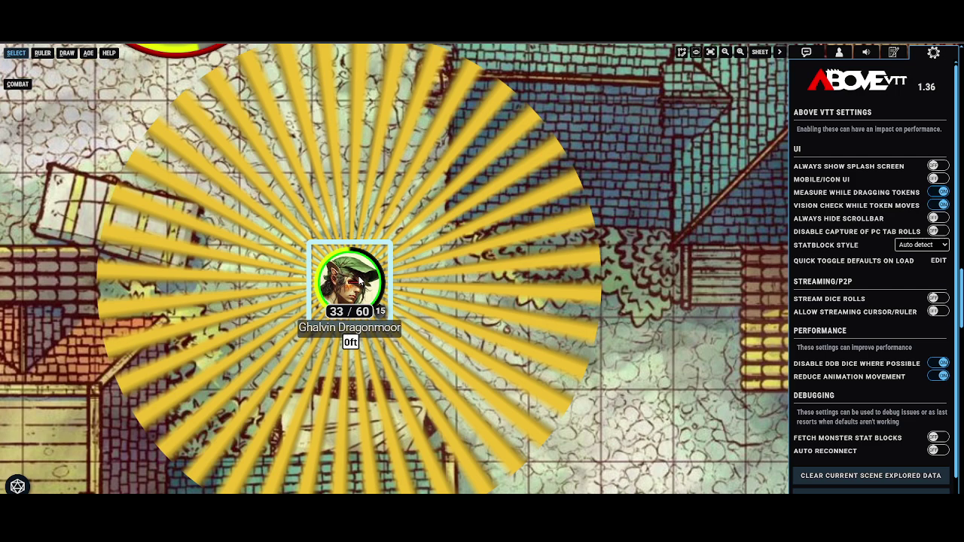
pyautogui.moveTo(384, 270); pyautogui.dragTo(414, 264)
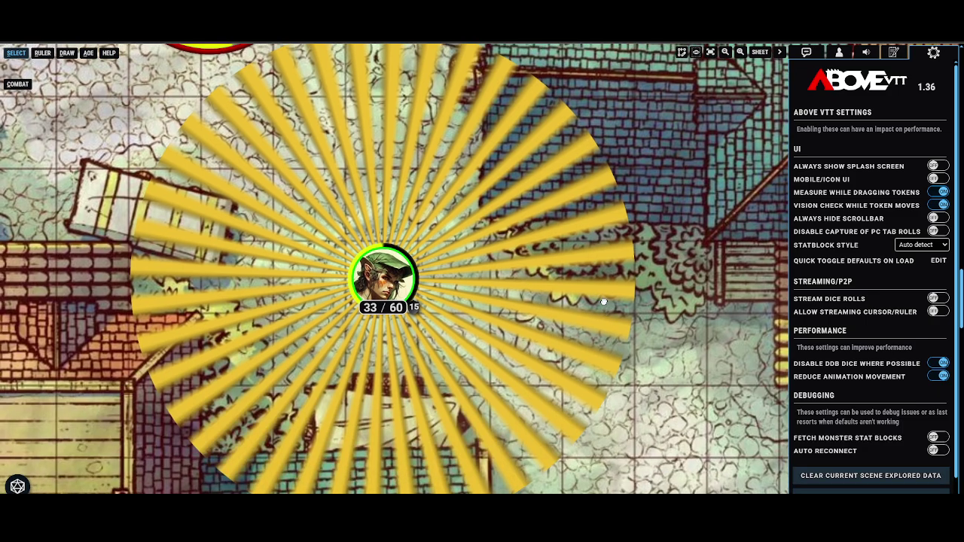
pyautogui.moveTo(554, 302); pyautogui.dragTo(583, 310)
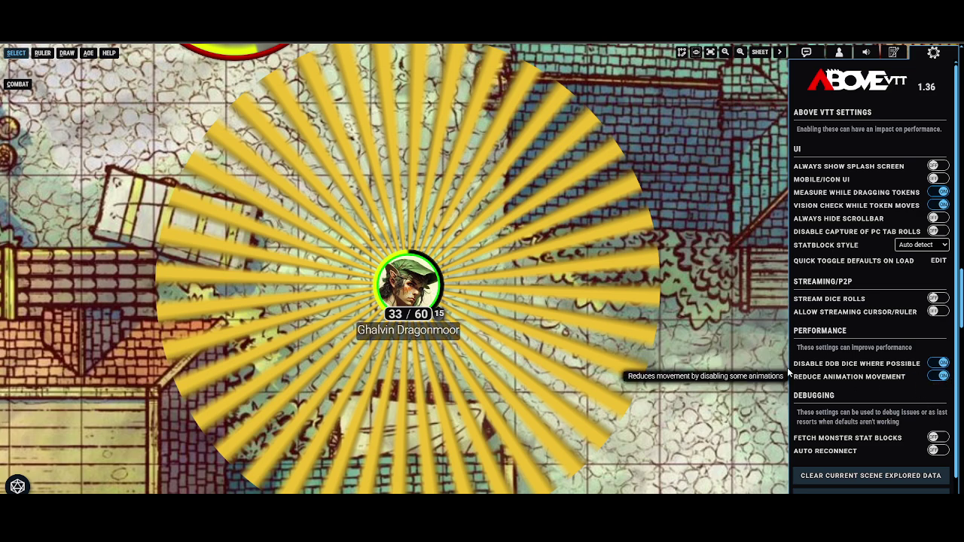
# Step: Change the ranger token's aura animation to Hurricane
pyautogui.rightClick(418, 276)
pyautogui.moveTo(362, 368)
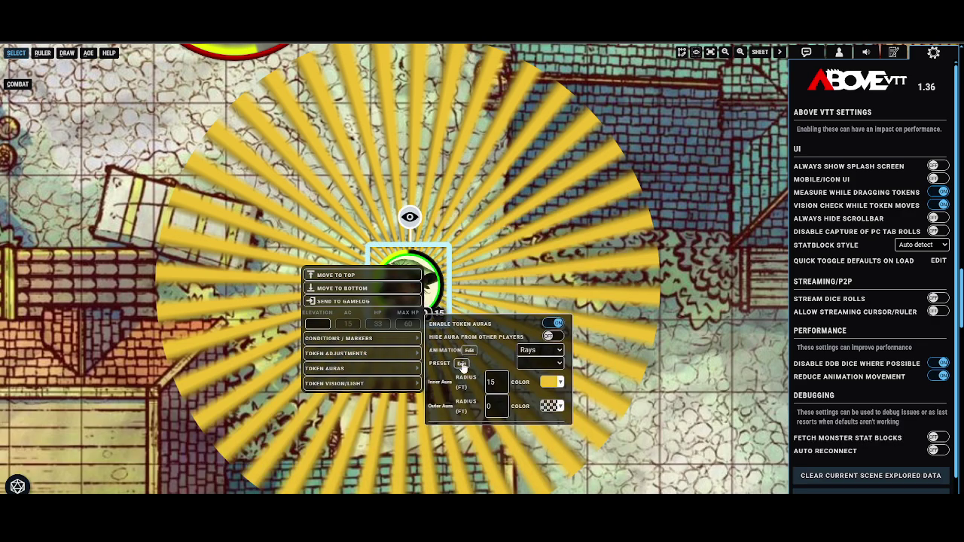
pyautogui.click(539, 349)
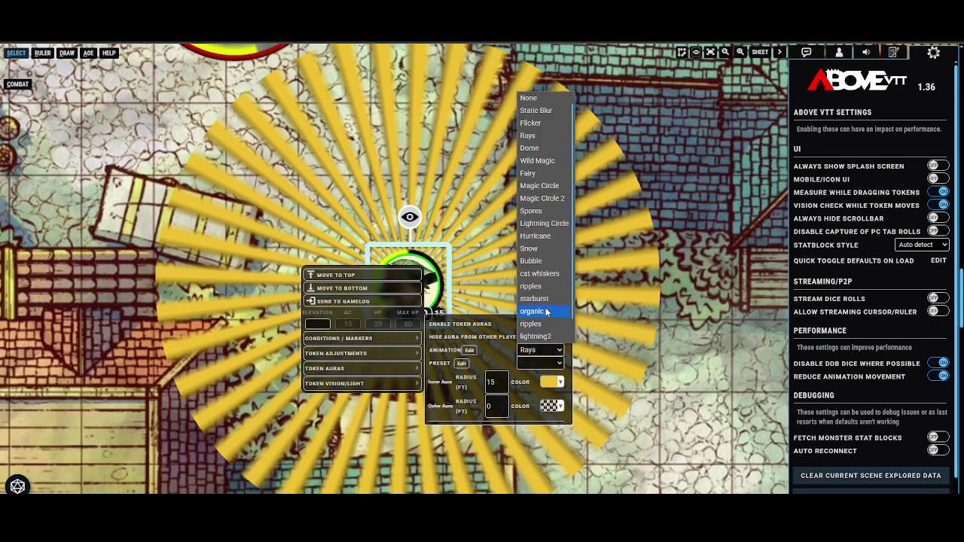
pyautogui.click(538, 242)
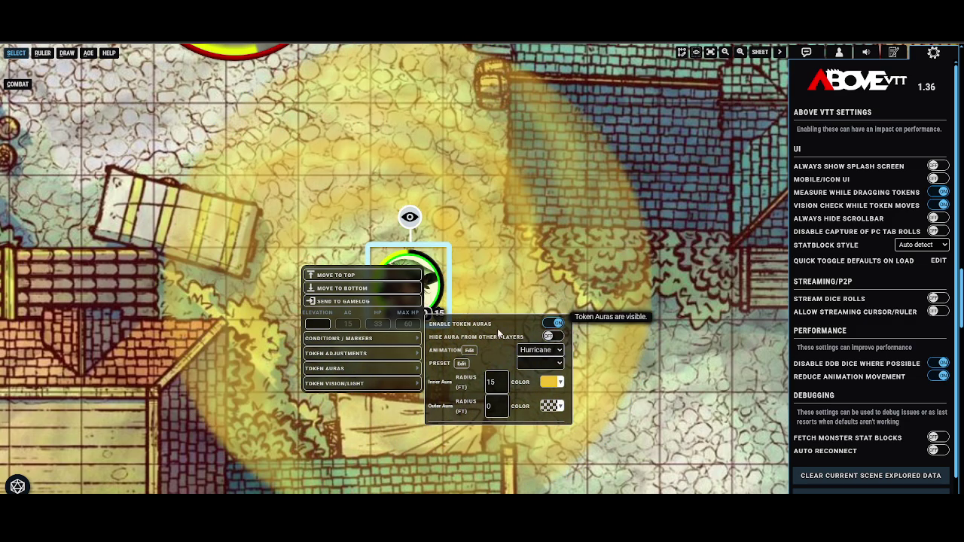
pyautogui.click(550, 350)
pyautogui.click(542, 323)
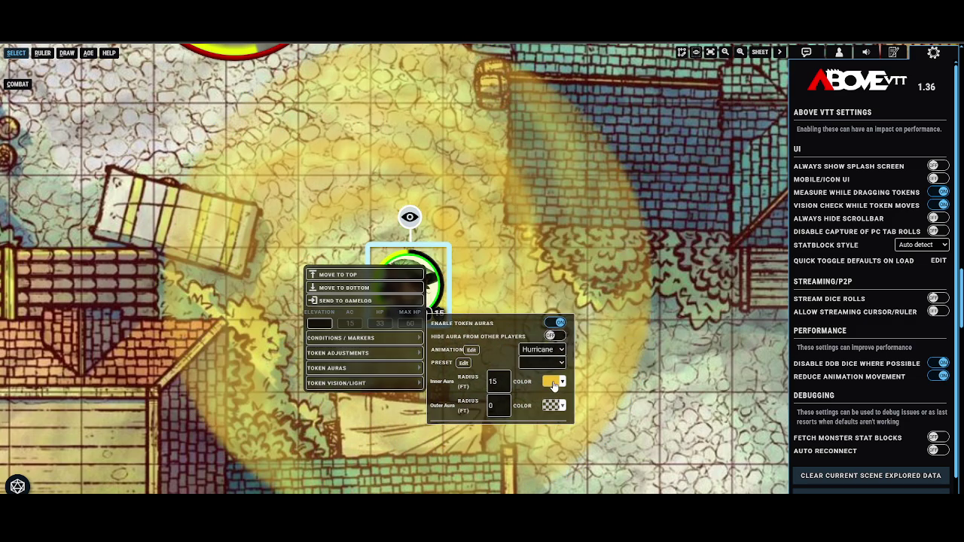
# Step: Set the ranger's inner aura colour to a slightly transparent light blue after trying a semi-transparent green, and close the token options
pyautogui.click(552, 382)
pyautogui.click(586, 300)
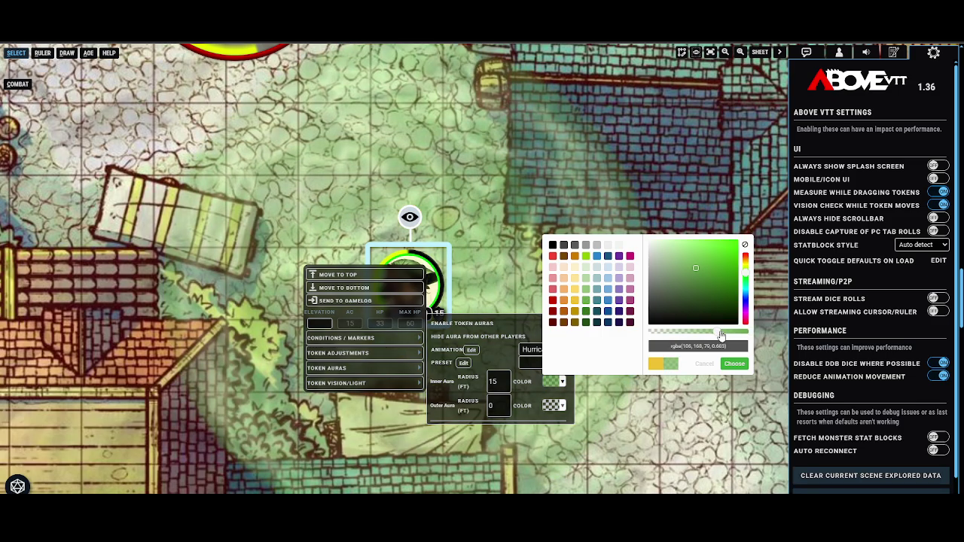
pyautogui.click(607, 278)
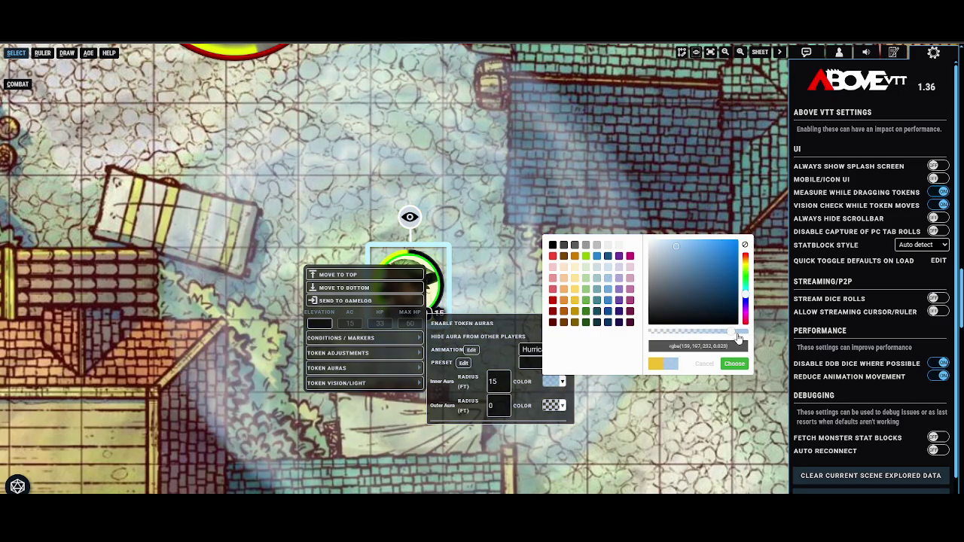
pyautogui.click(525, 353)
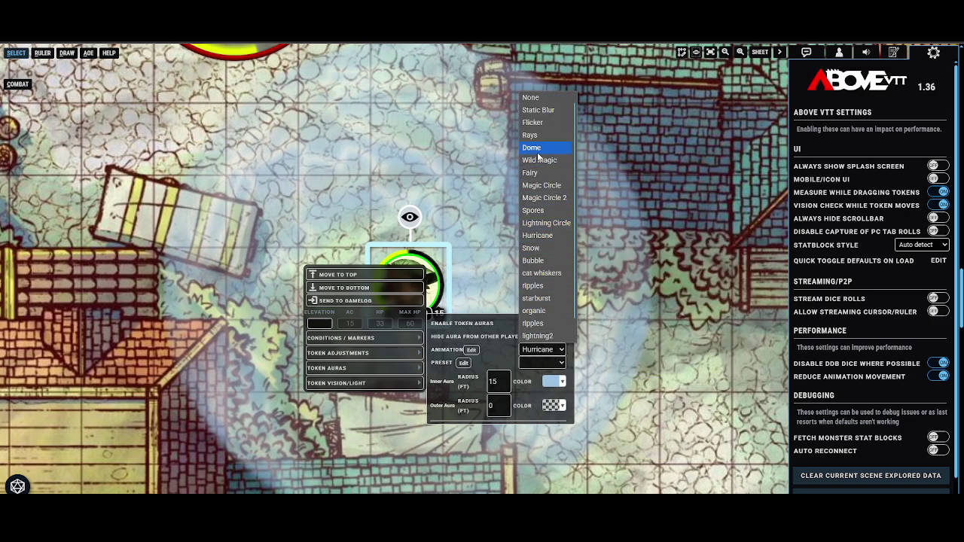
pyautogui.click(619, 144)
pyautogui.click(619, 145)
# Step: View the ranger's whole hurricane aura on the map and open the Game Log
pyautogui.scroll(-3, 600, 199)
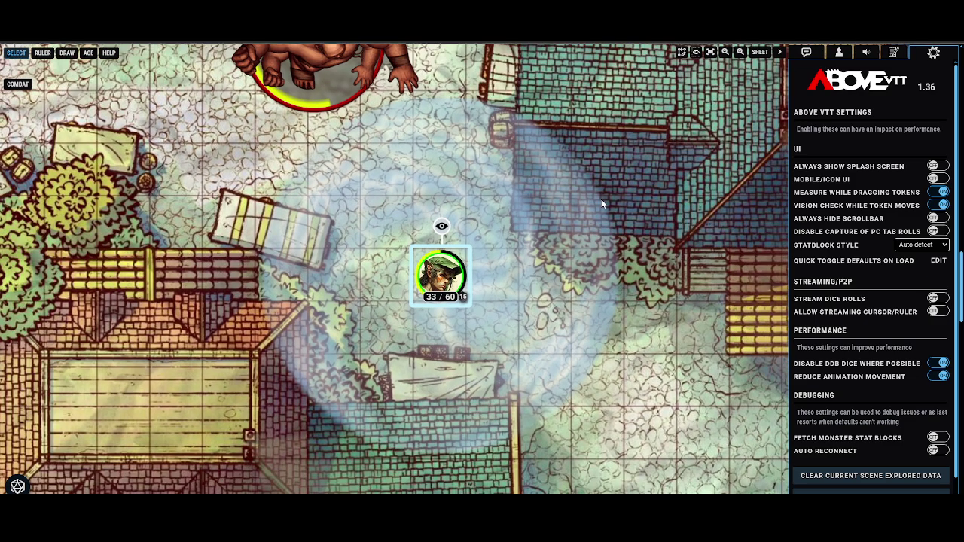
pyautogui.scroll(1, 597, 155)
pyautogui.scroll(2, 586, 158)
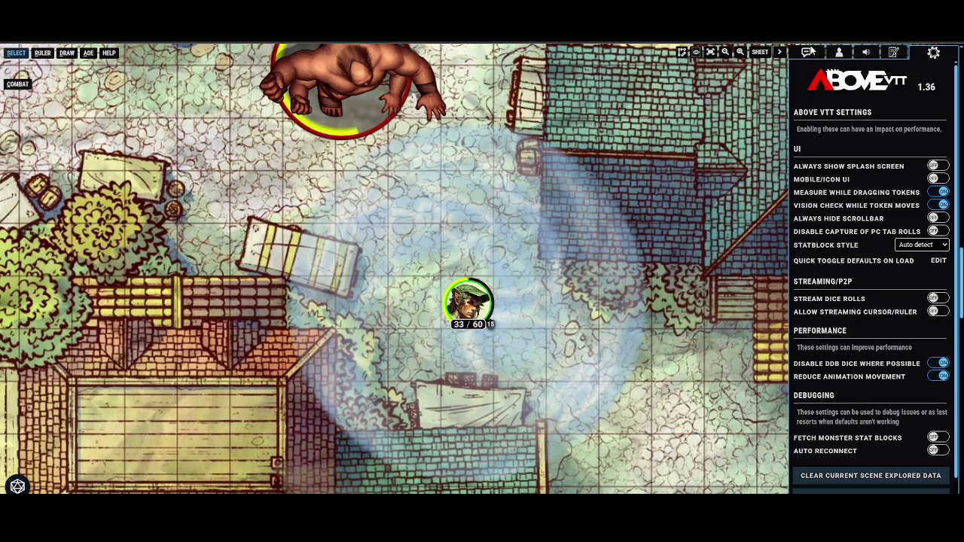
pyautogui.moveTo(603, 162); pyautogui.dragTo(622, 166)
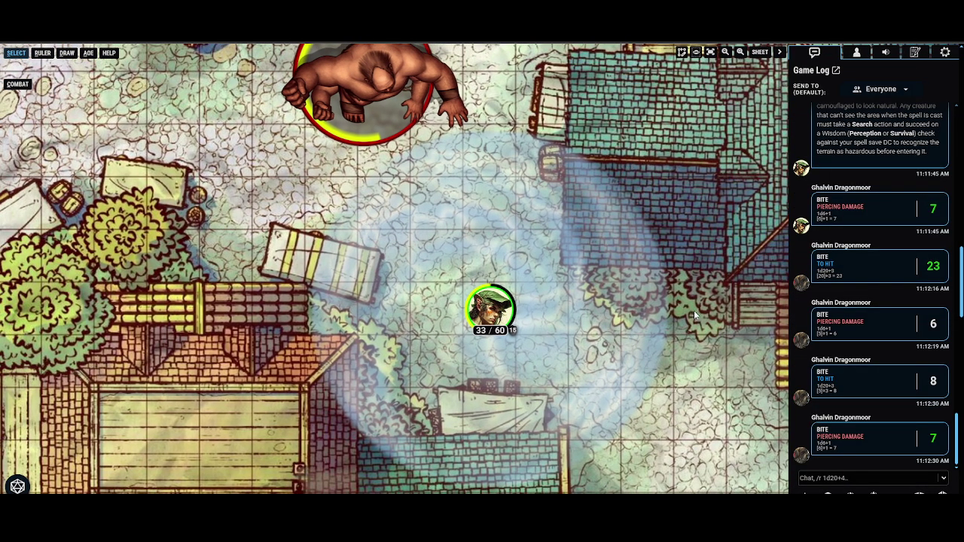
pyautogui.moveTo(693, 310); pyautogui.dragTo(676, 294)
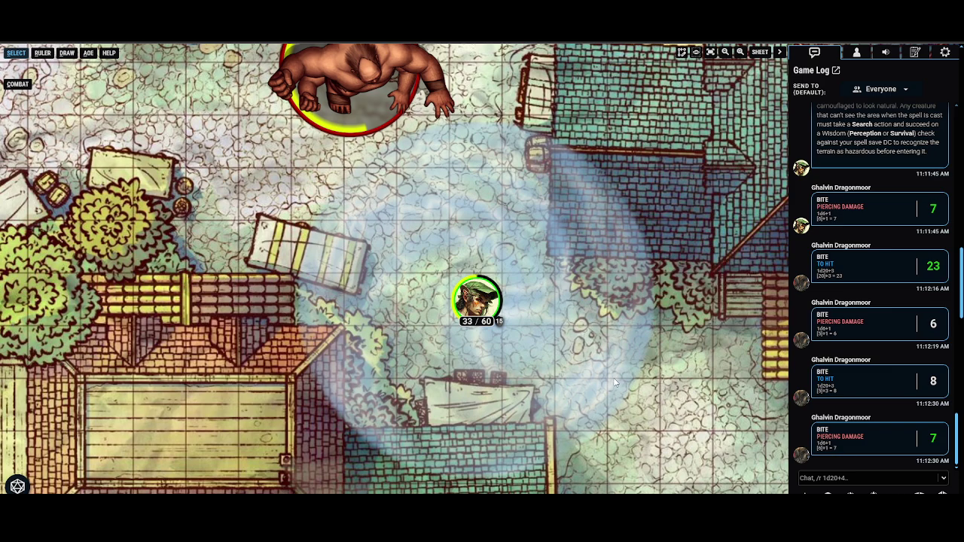